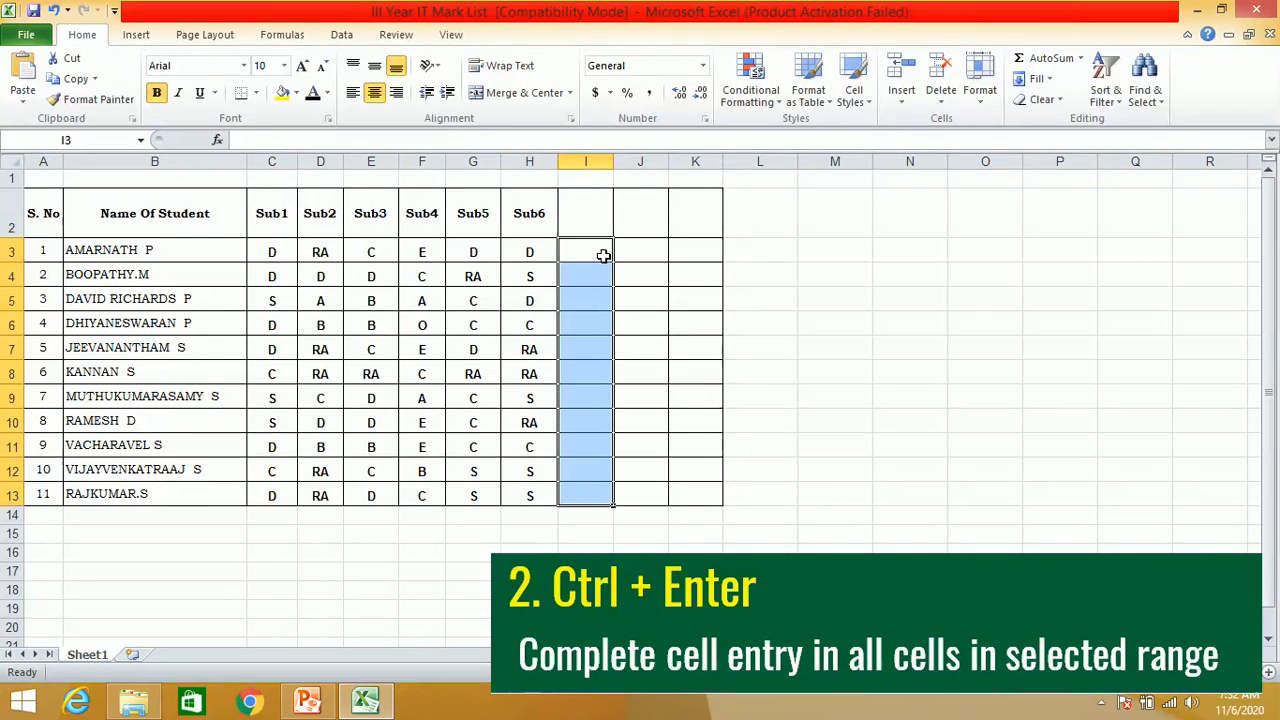
- Fill the selected range I3:I13 with the grade D in one entry and clear the range again
text(D)
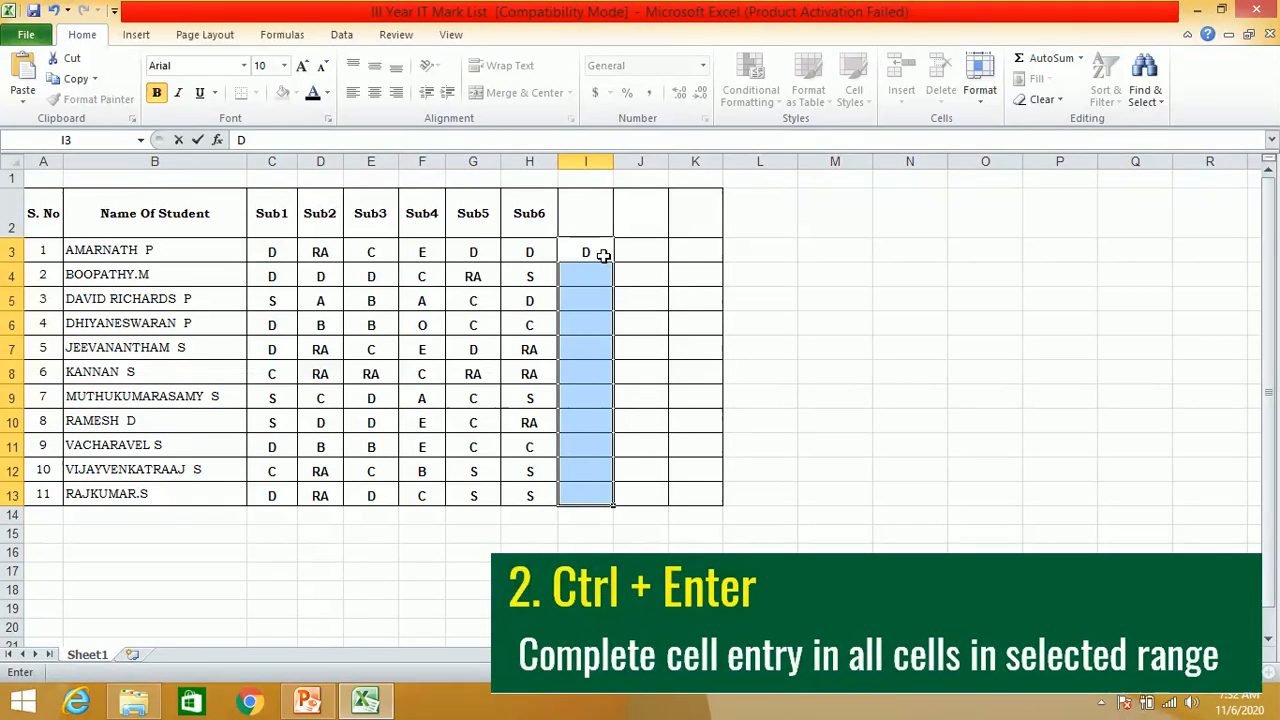
key(ctrl+Return)
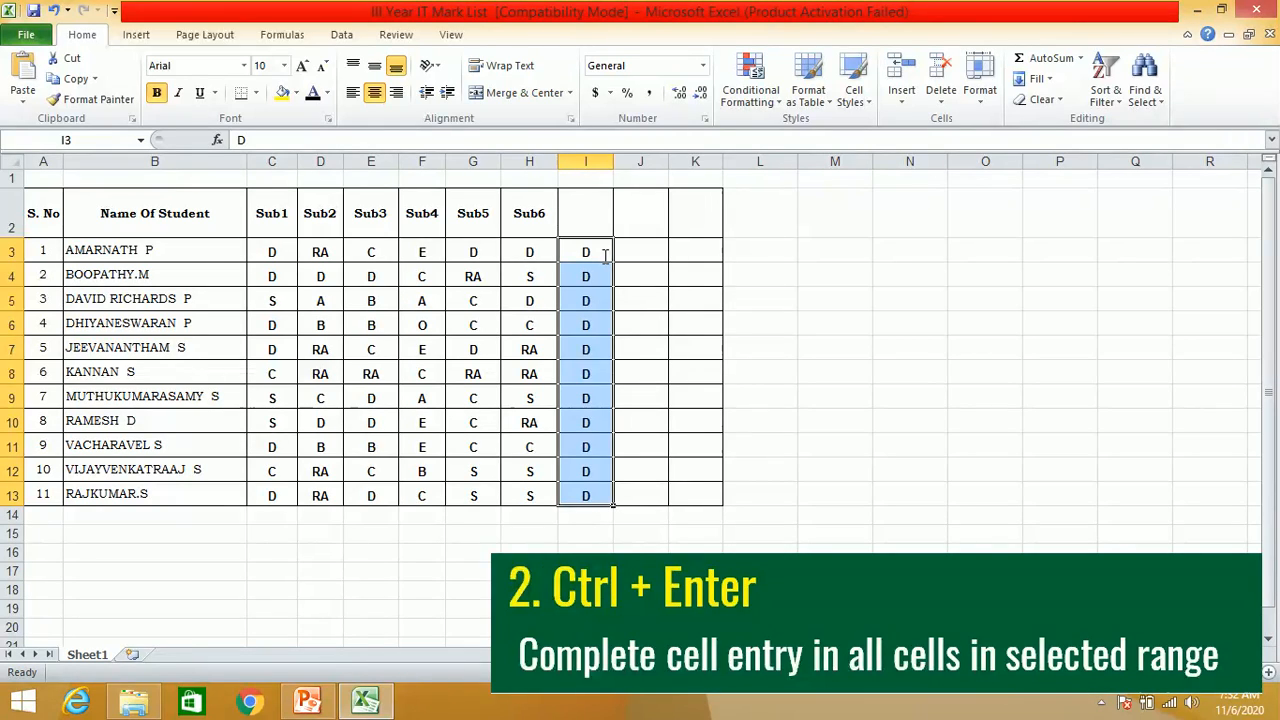
key(Delete)
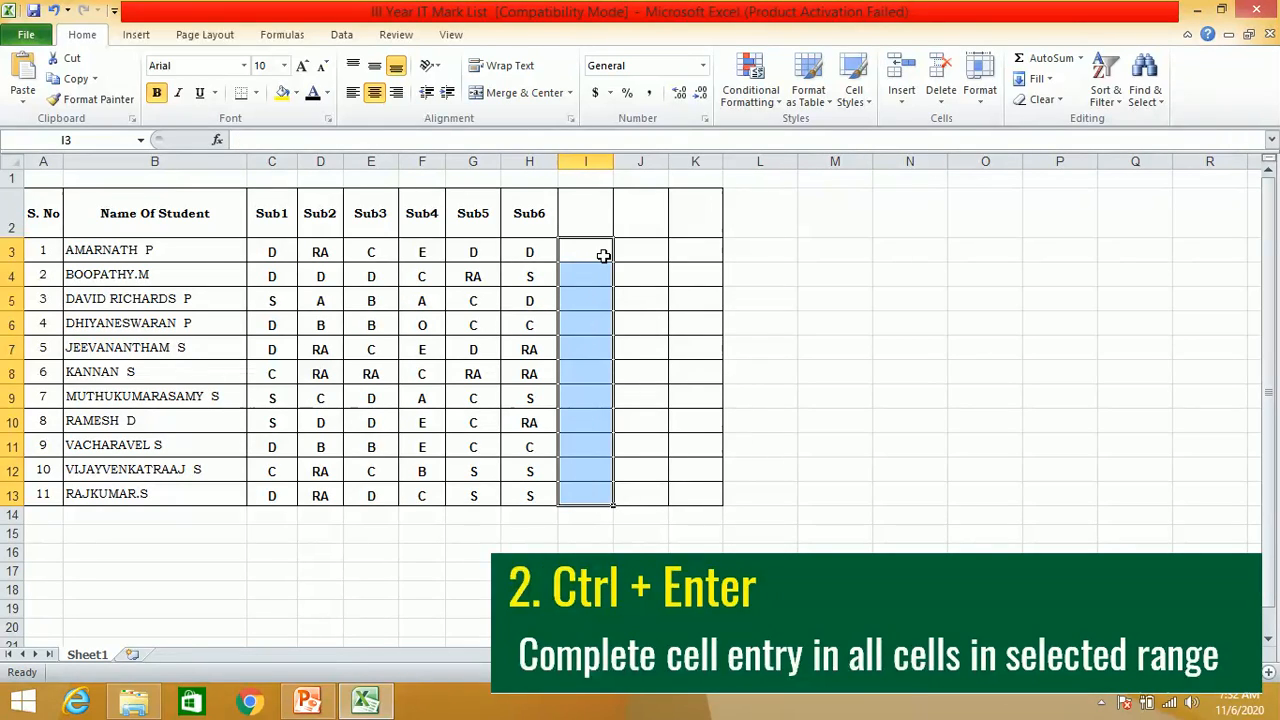
click(733, 375)
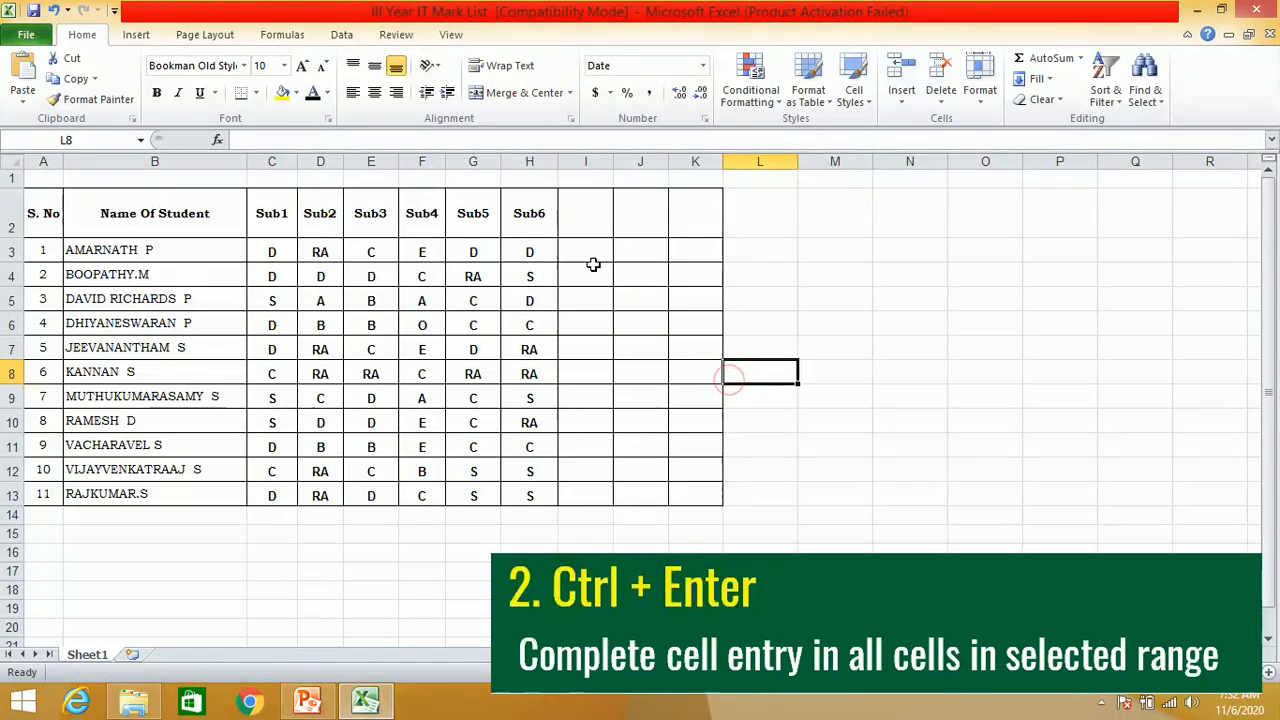
- Fill I3:I13 in one entry with the formula =CONCATENATE(F3,G3) to join each student's Sub4 and Sub5 grades
drag(588, 257, 591, 490)
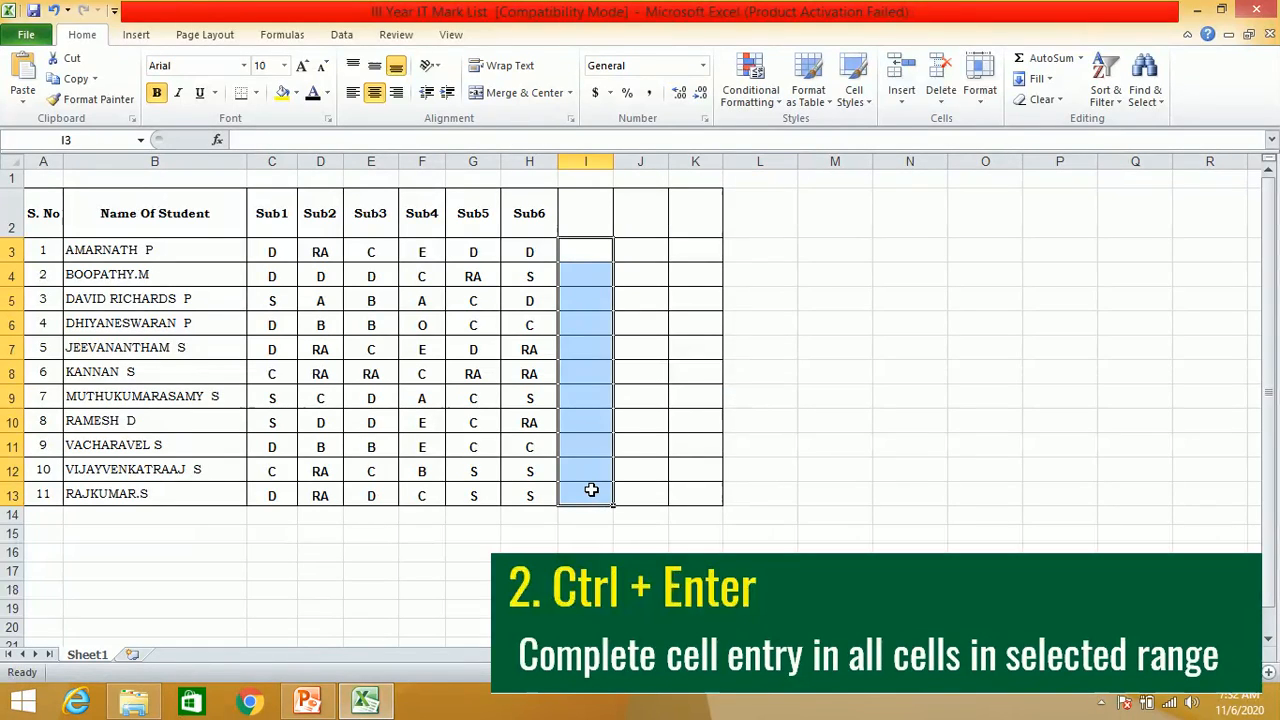
text(=)
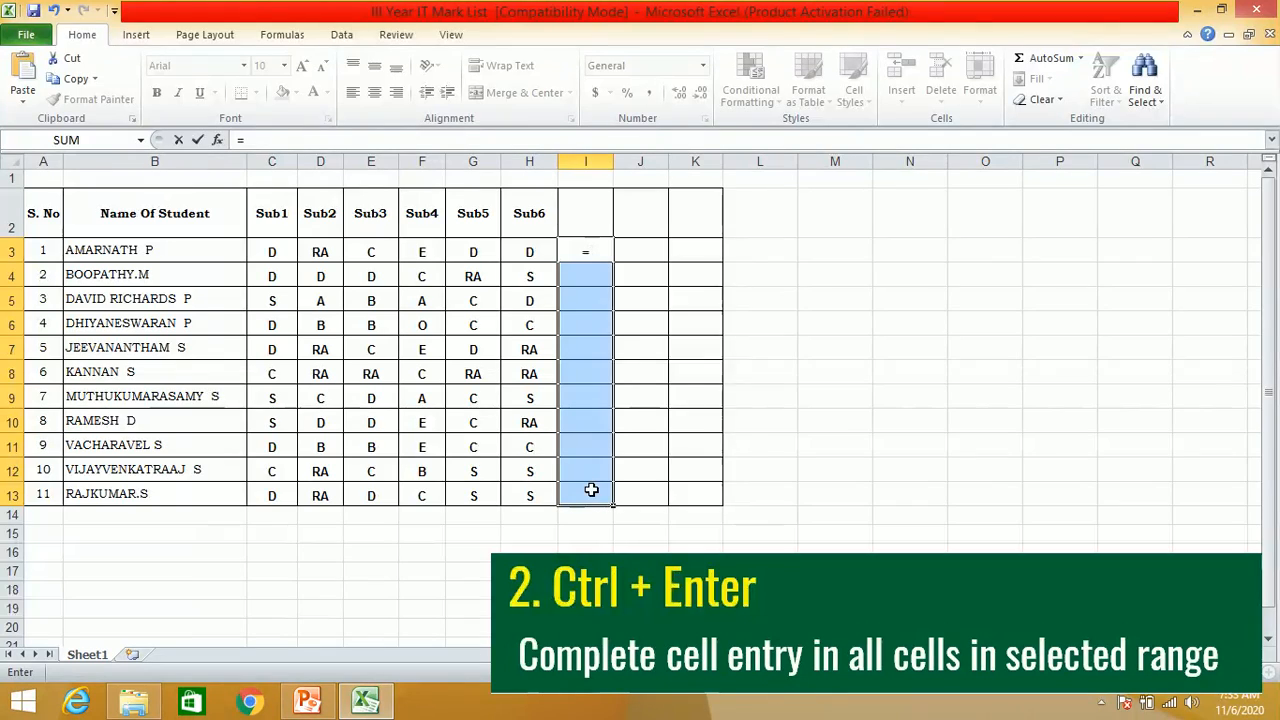
text(con)
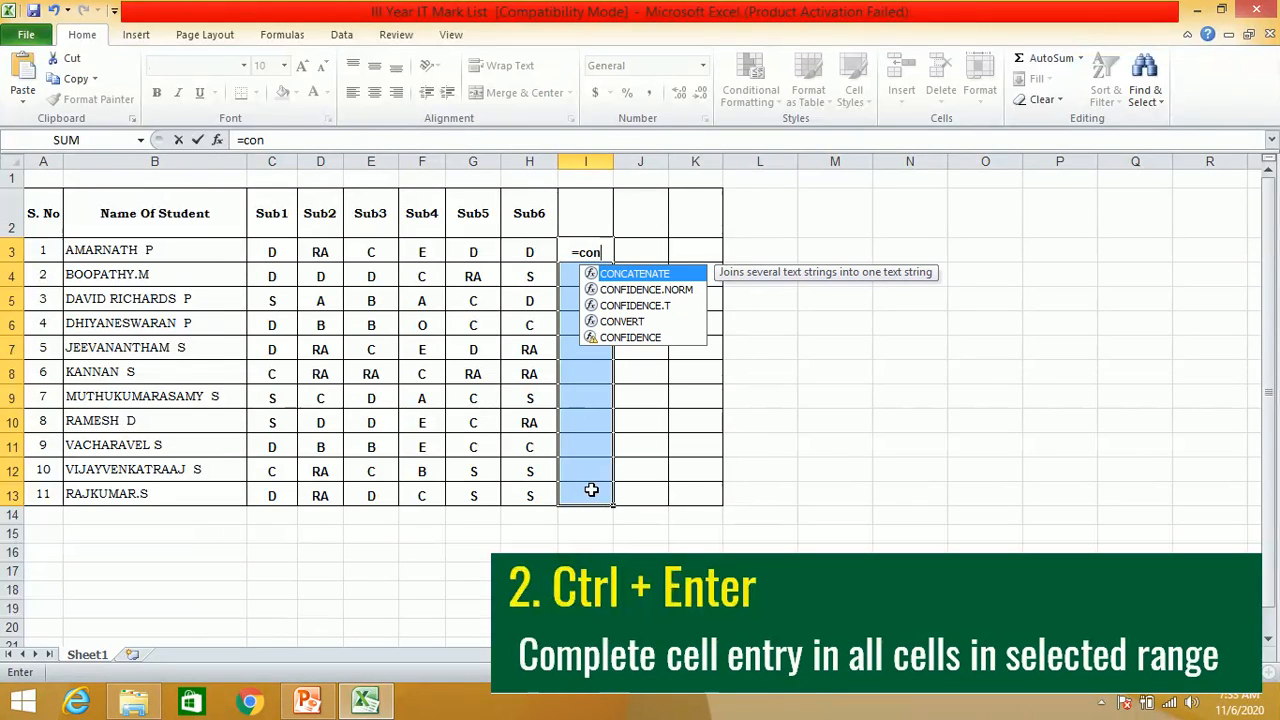
text(catenate()
click(431, 249)
text(,)
click(481, 252)
text())
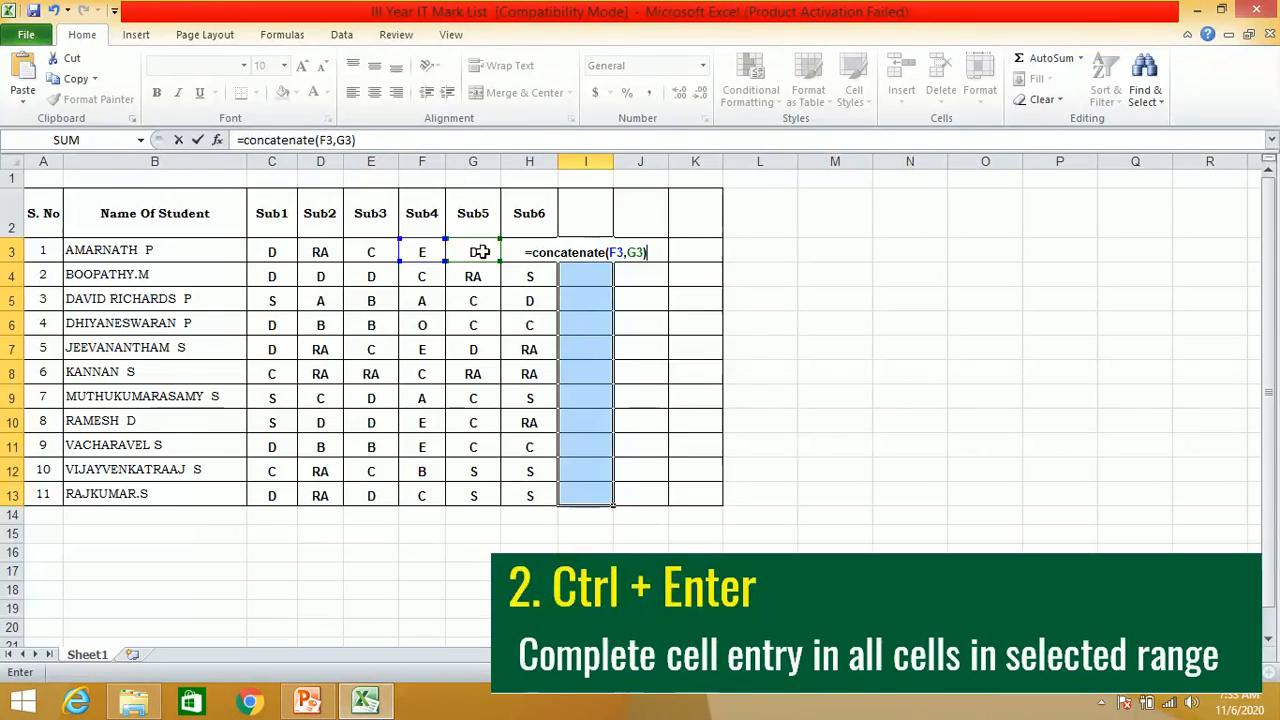
key(ctrl+Return)
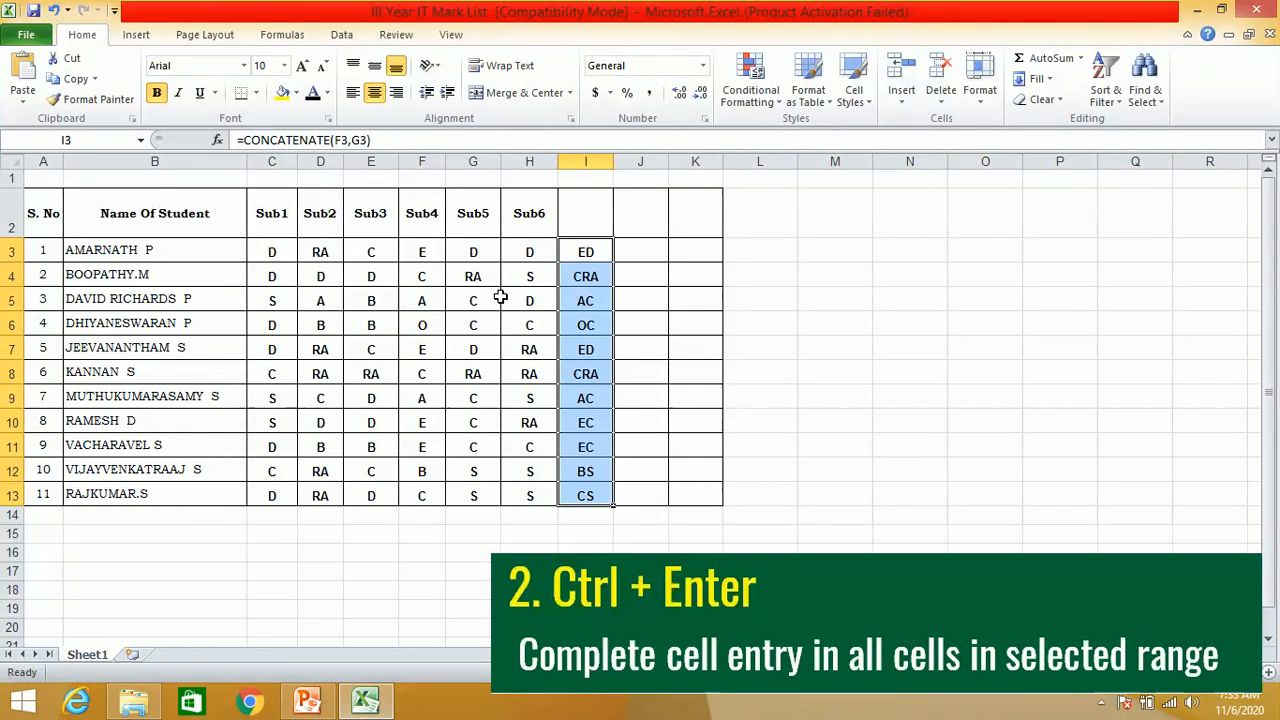
- Enter E in cell C14 alone, keeping that cell active, and clear C14:F14
click(272, 324)
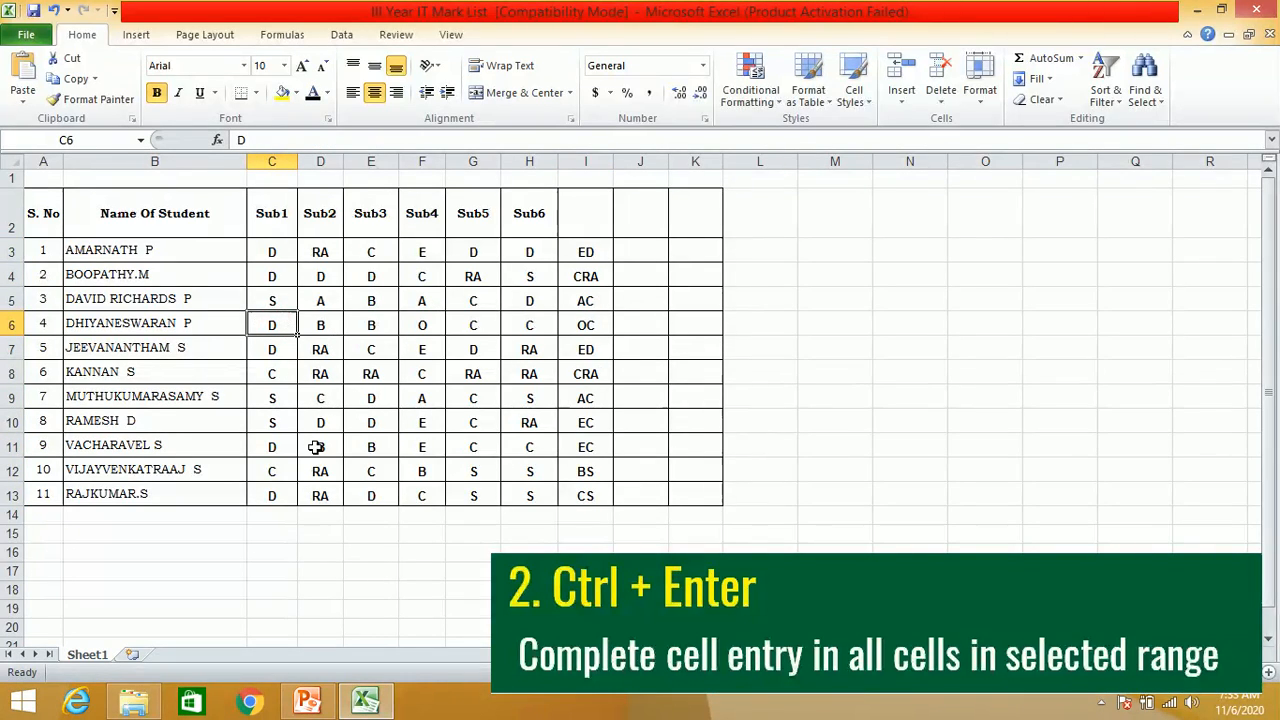
click(267, 516)
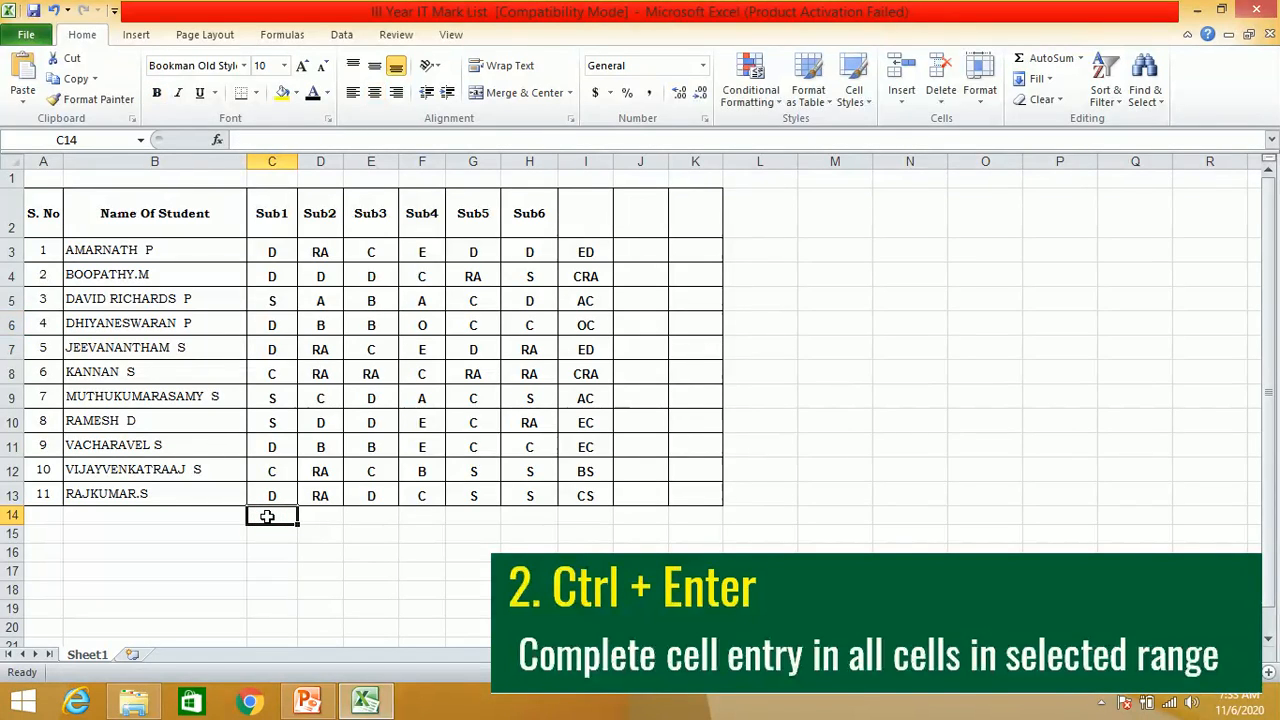
text(E)
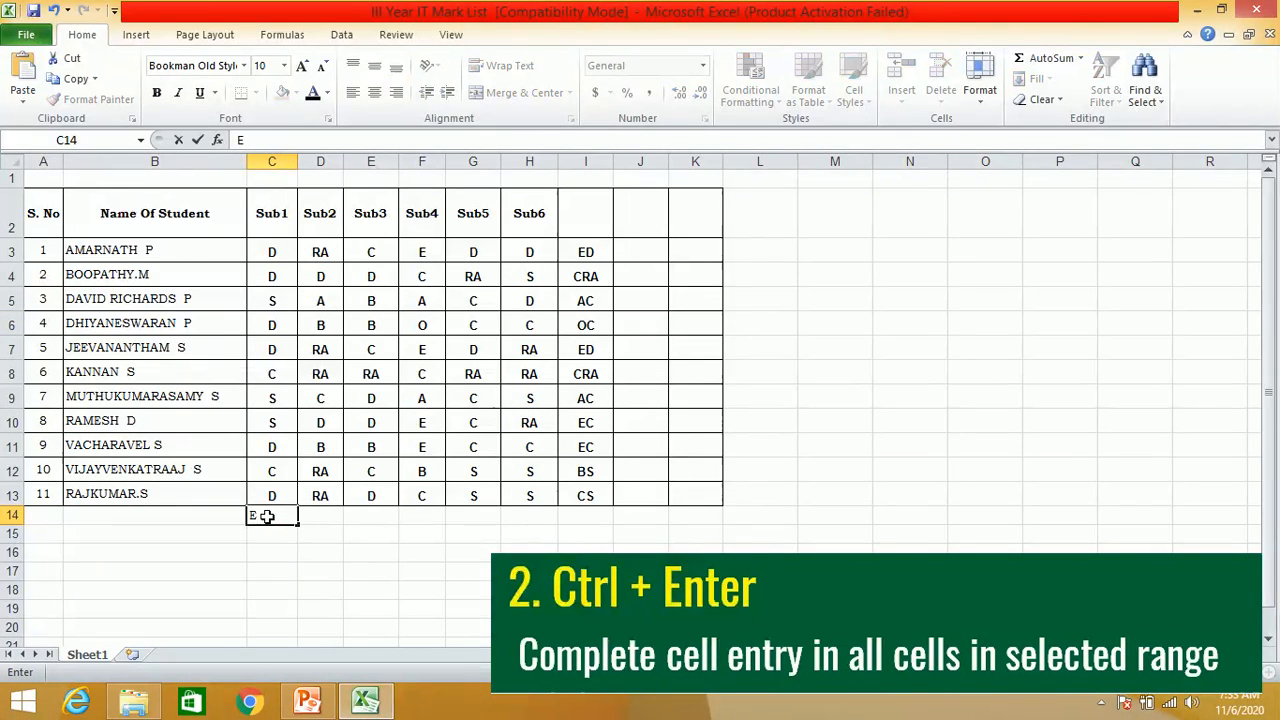
key(ctrl+Return)
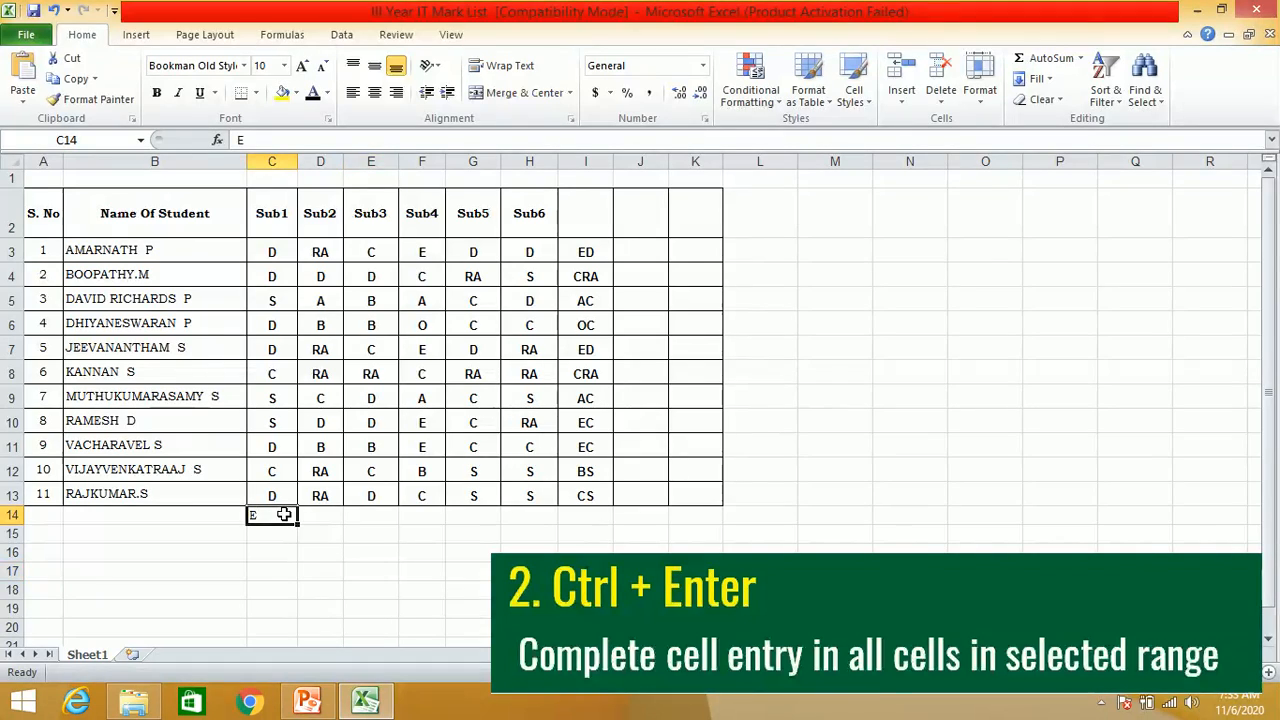
drag(280, 514, 411, 519)
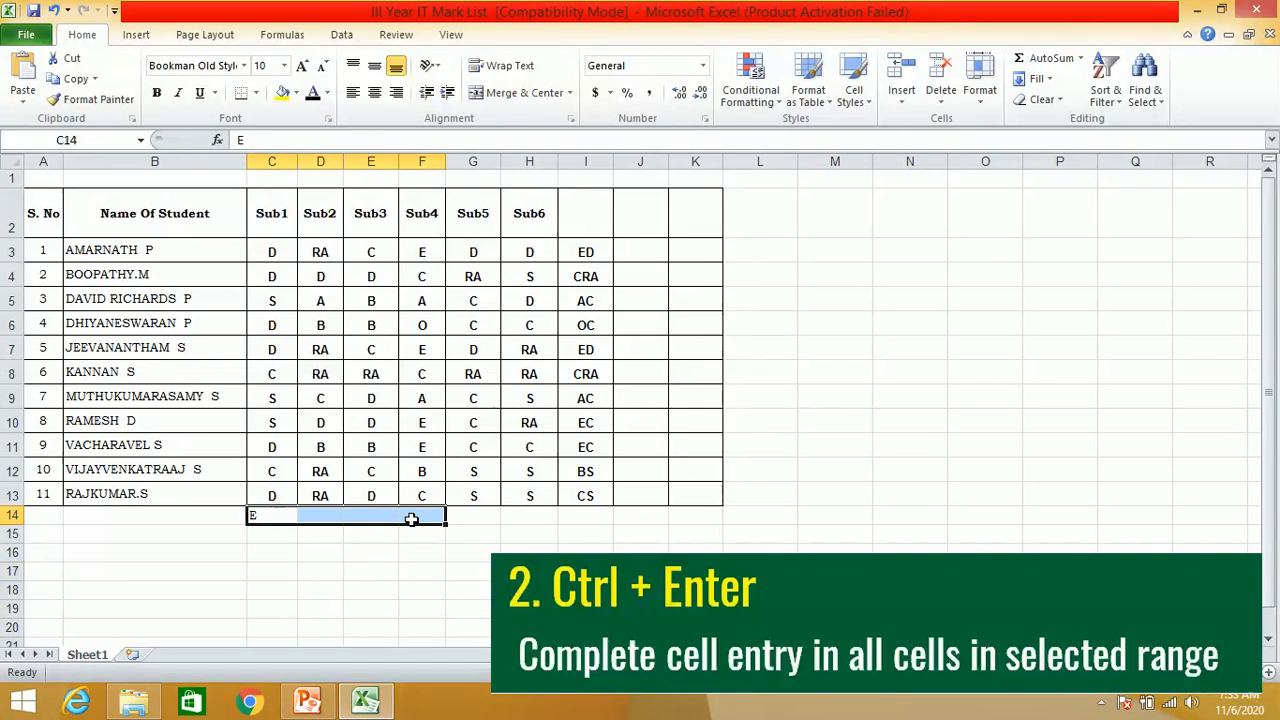
key(Delete)
- Fill the whole range C14:K14 below the table with E in one entry
drag(280, 515, 681, 519)
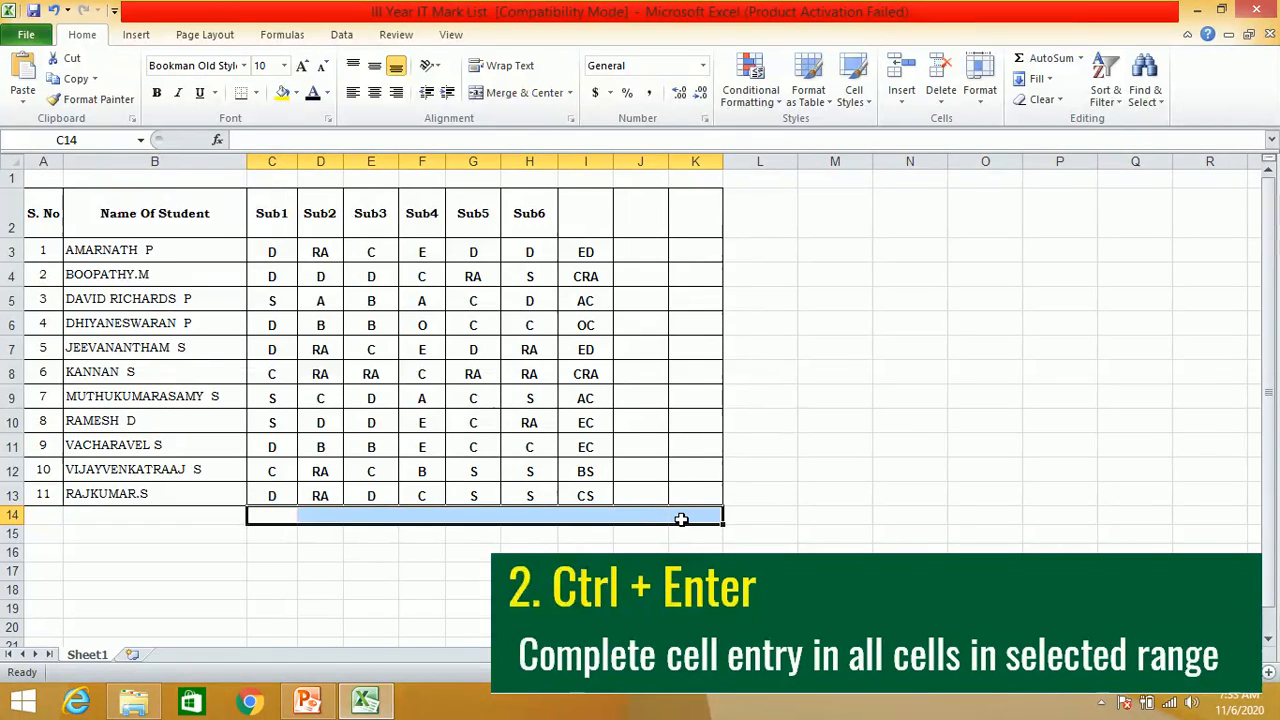
text(E)
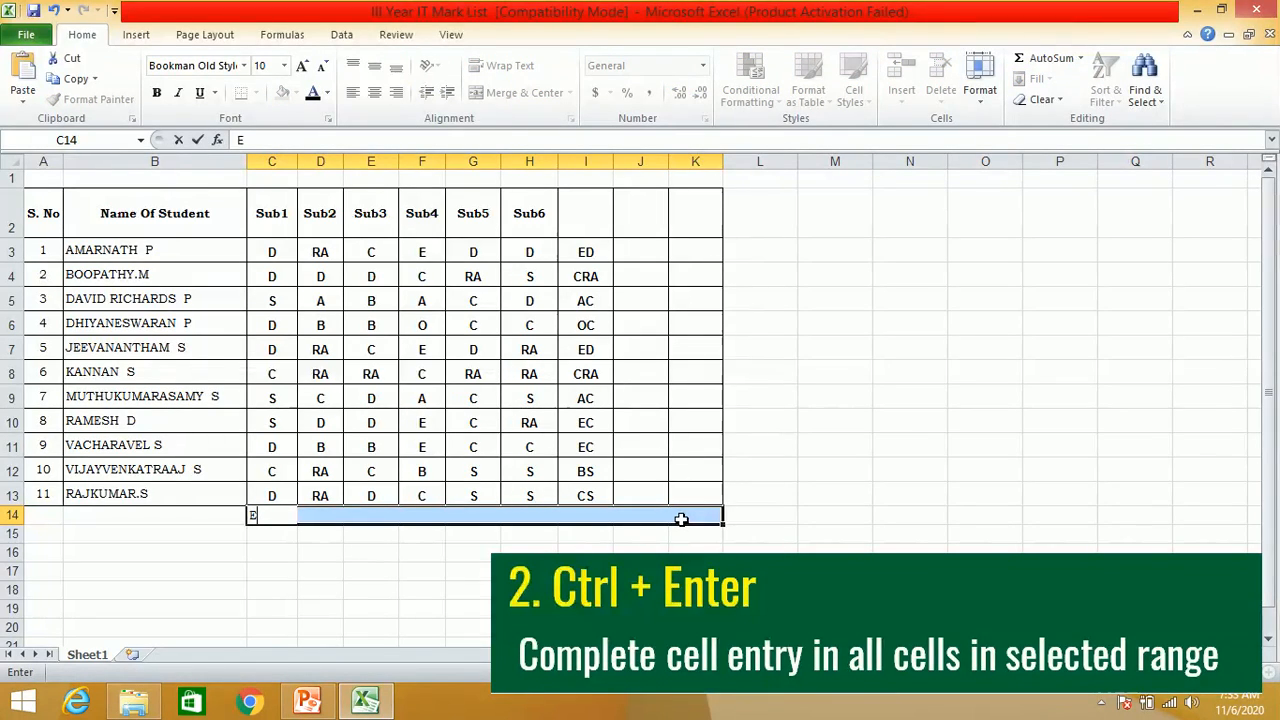
key(ctrl+Return)
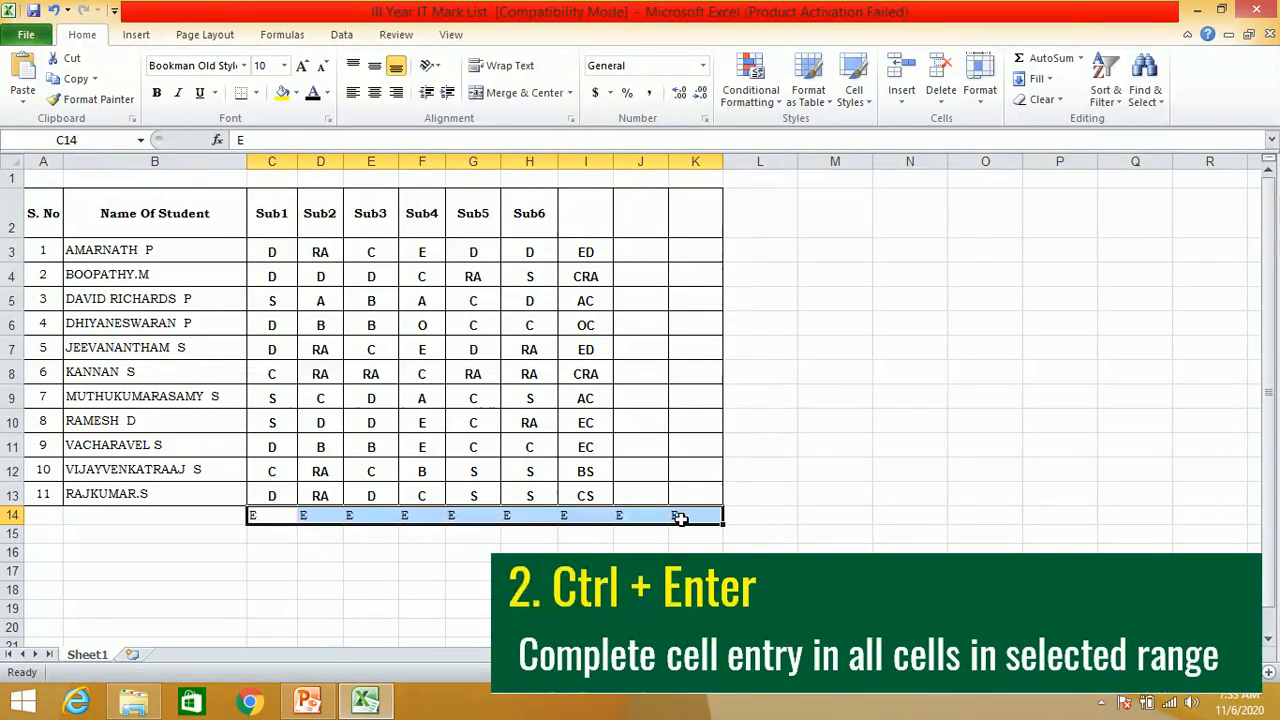
- Enter the column heading Address in cell J2
click(637, 221)
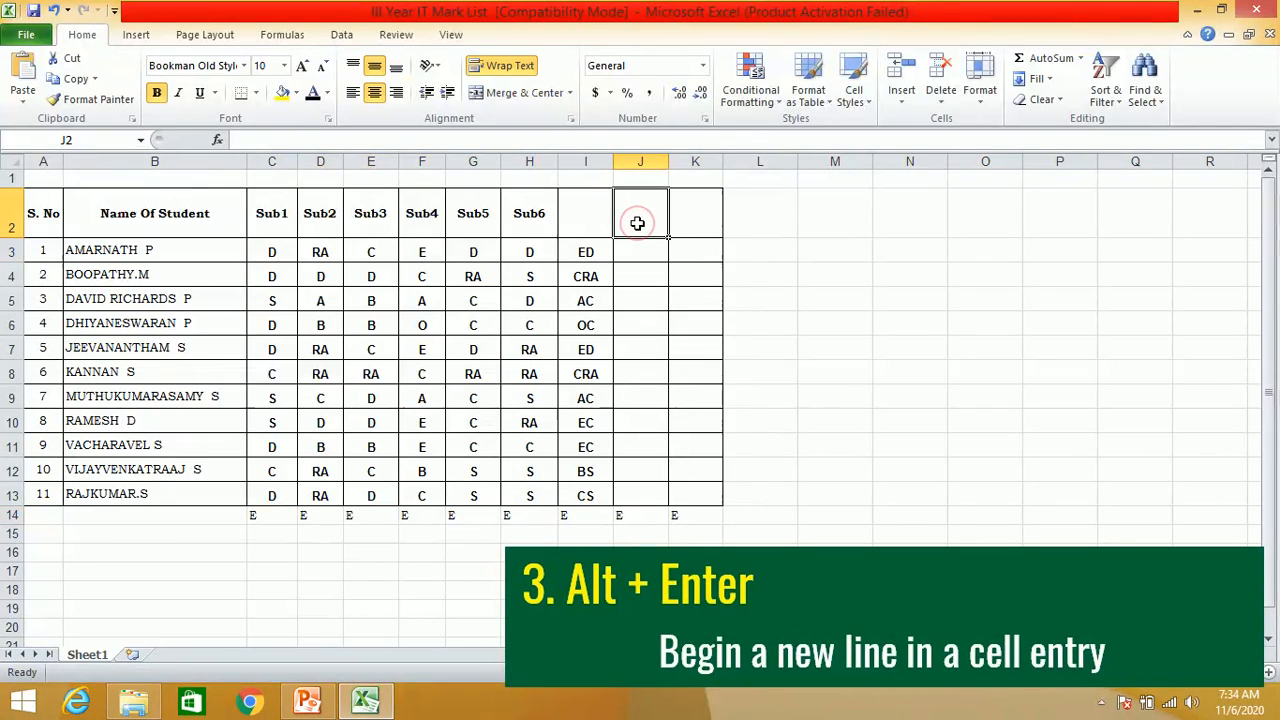
text(Address)
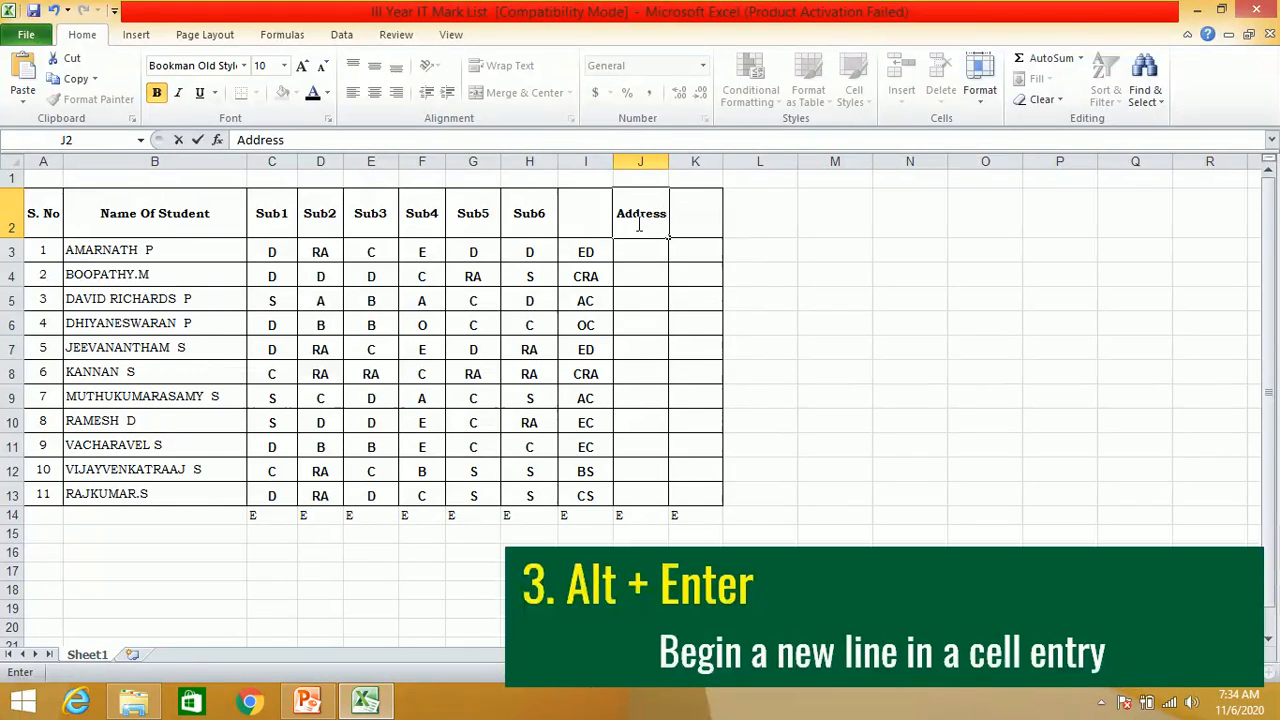
- Enter Chennai in cell J3 as a single-line entry
click(637, 252)
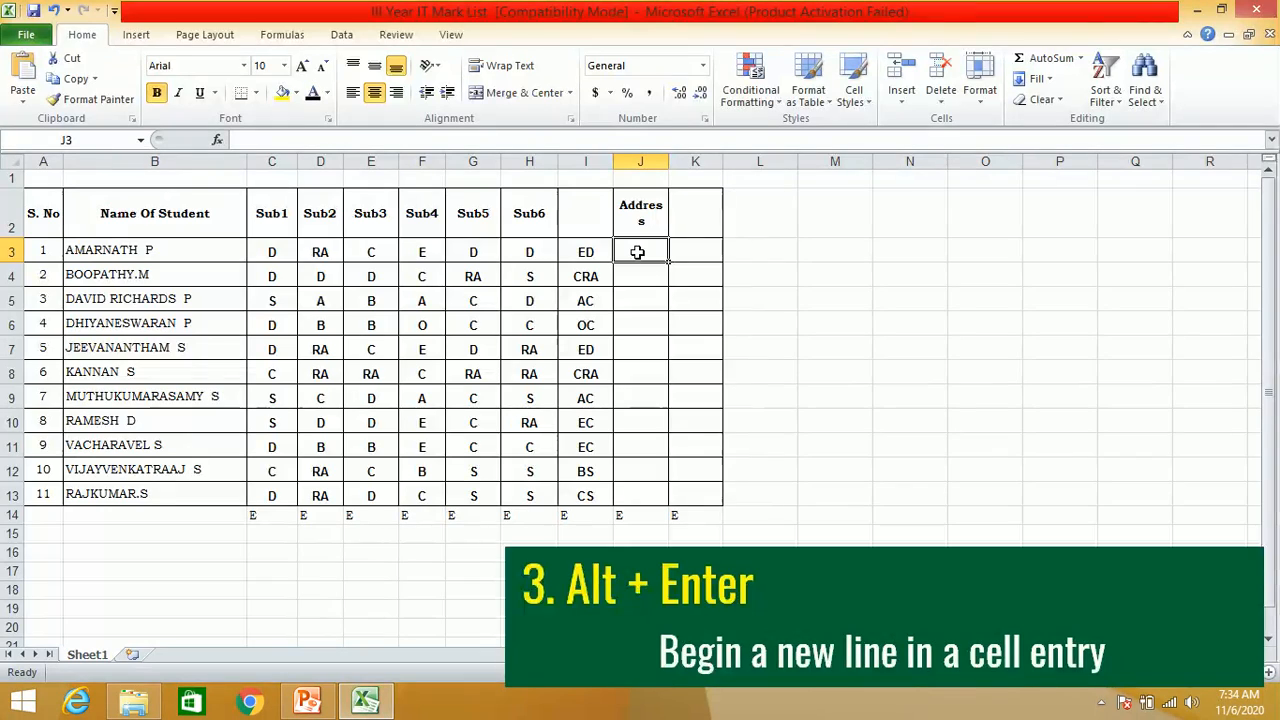
text(Chennai)
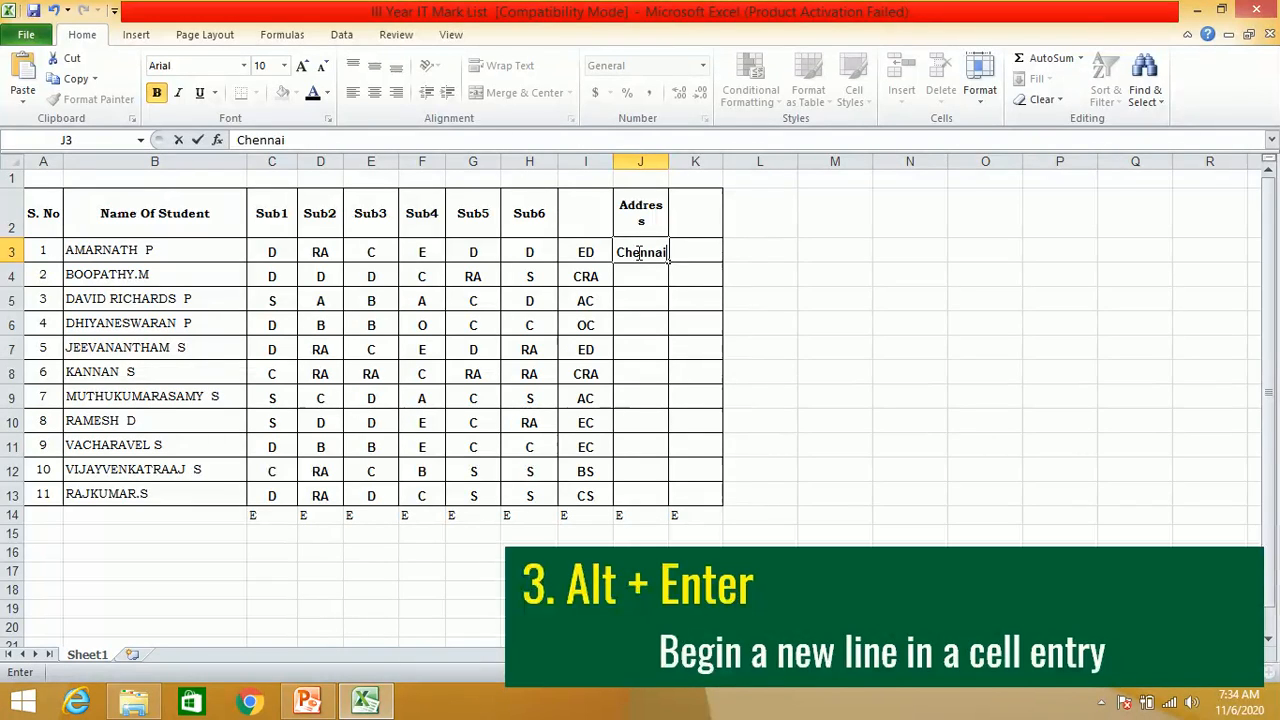
key(Return)
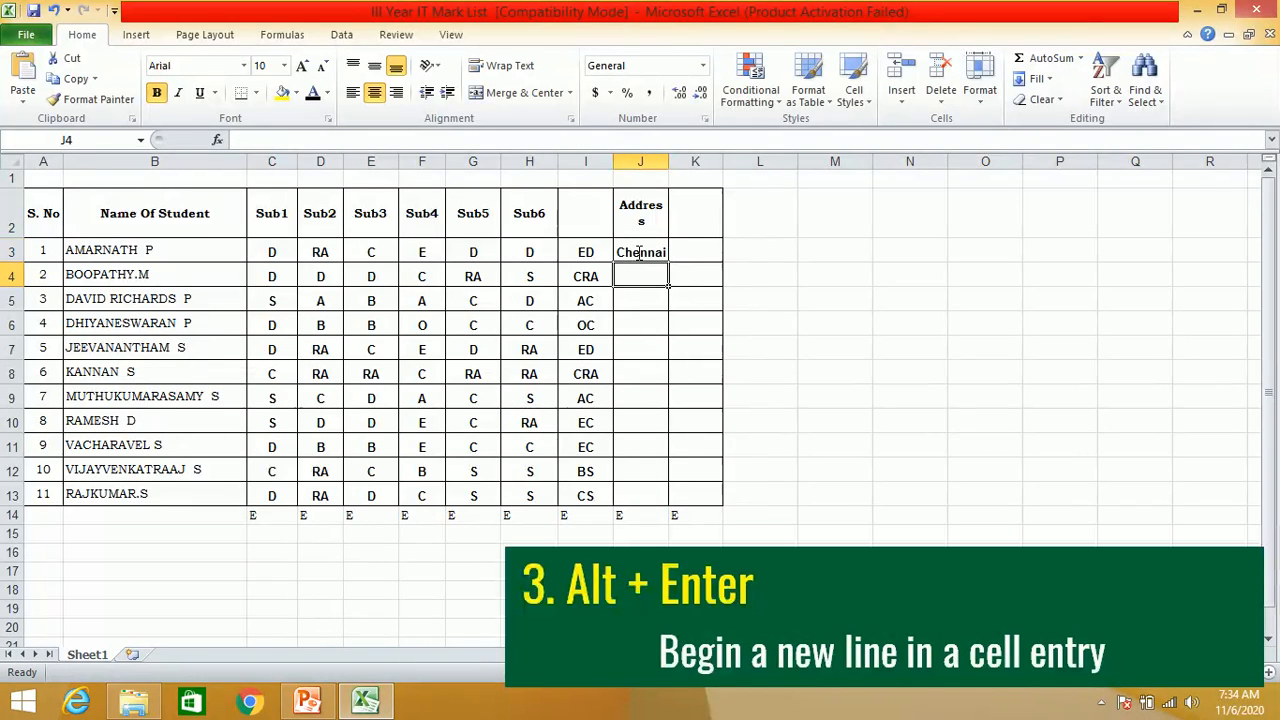
- Replace the entry in J3 with Chennai and Tamilnadu on two separate lines within the cell
click(638, 251)
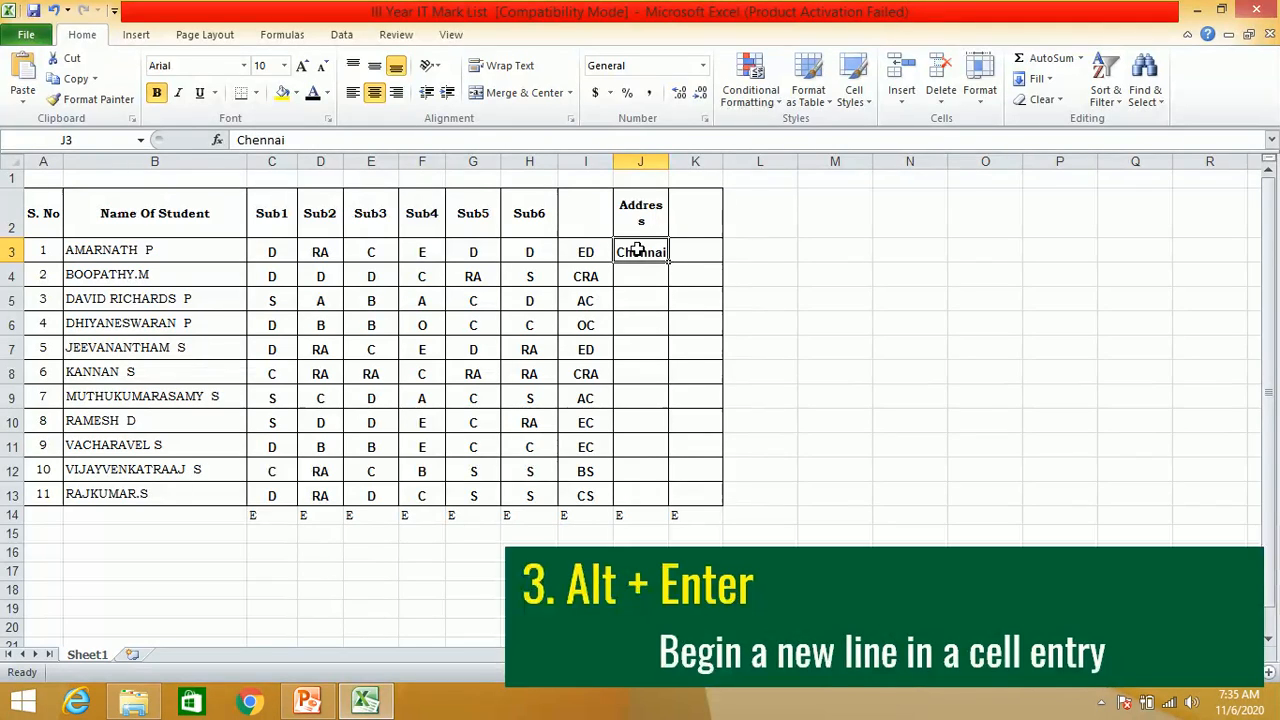
text(Chennai)
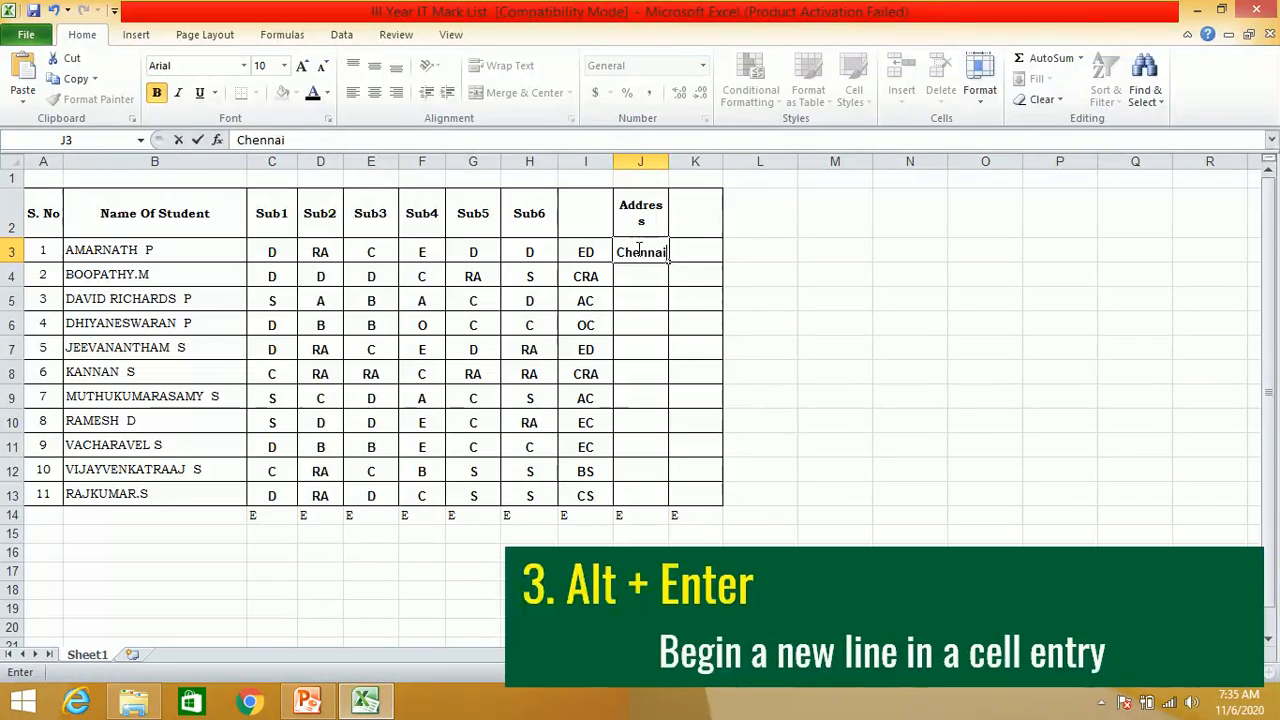
key(alt+Return)
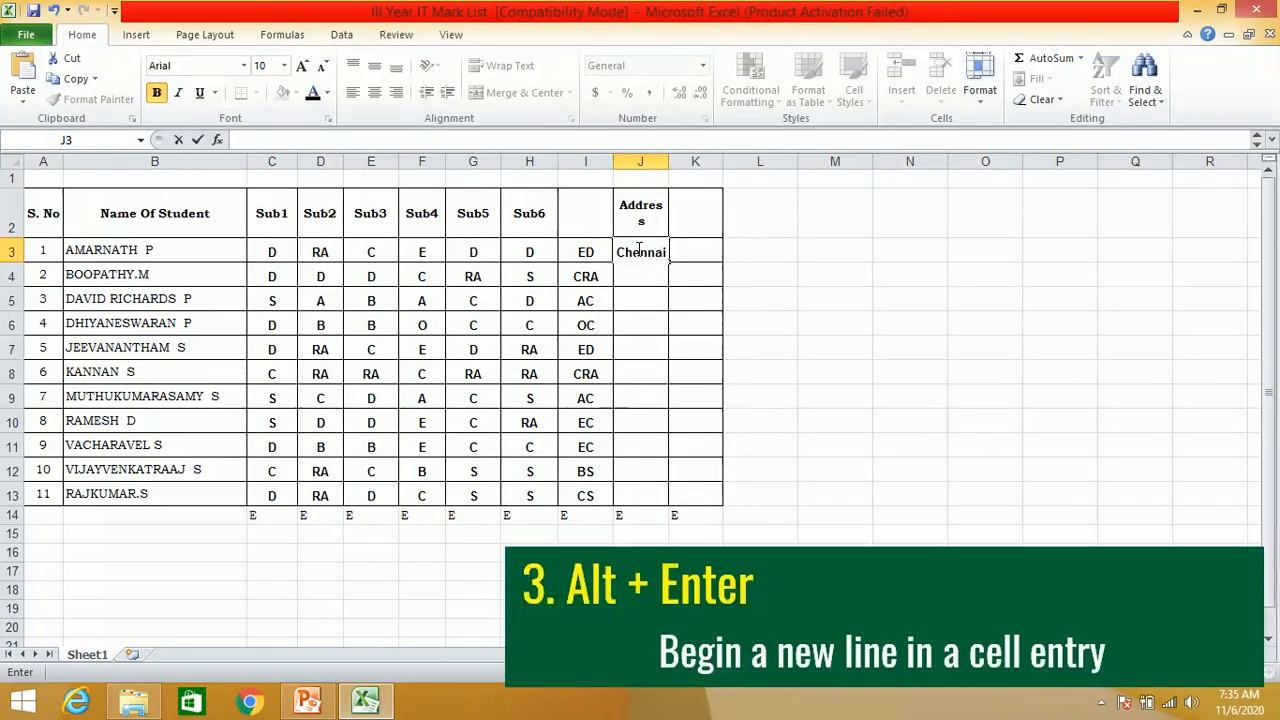
text(Tamilnadu)
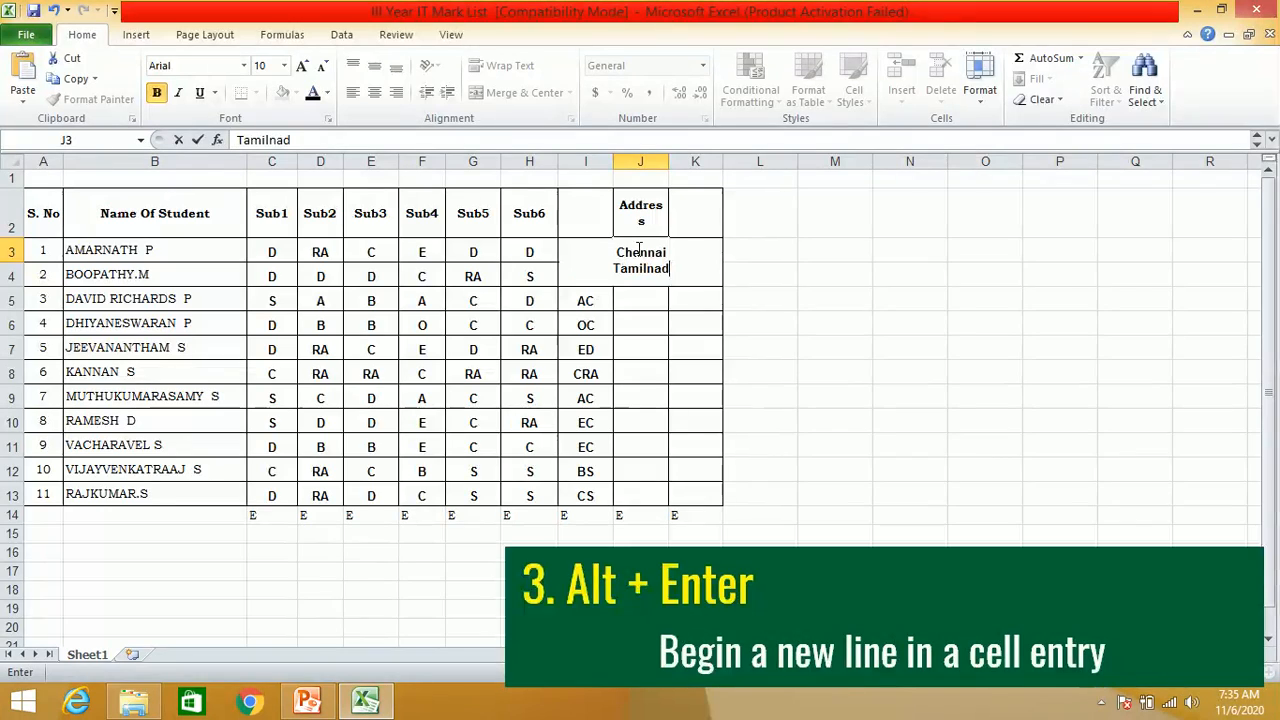
key(Return)
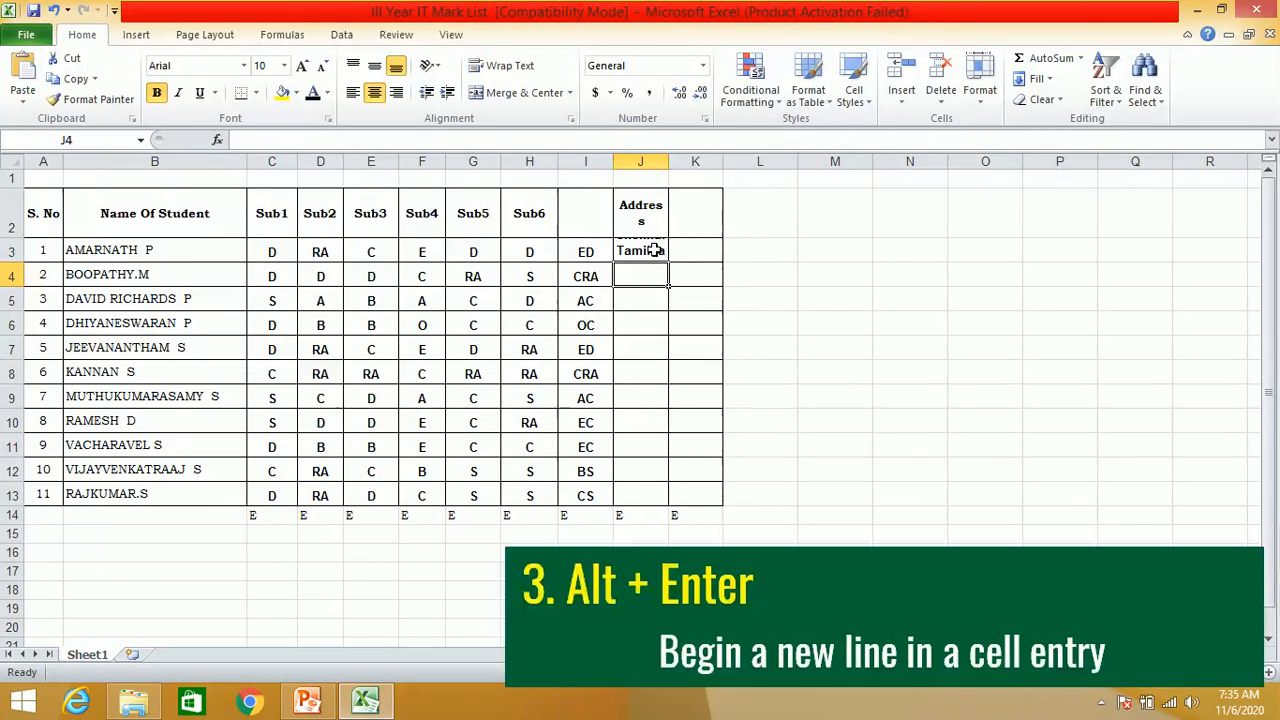
- Increase the height of row 3 and widen column J so the two-line address fits
click(641, 241)
drag(18, 262, 24, 295)
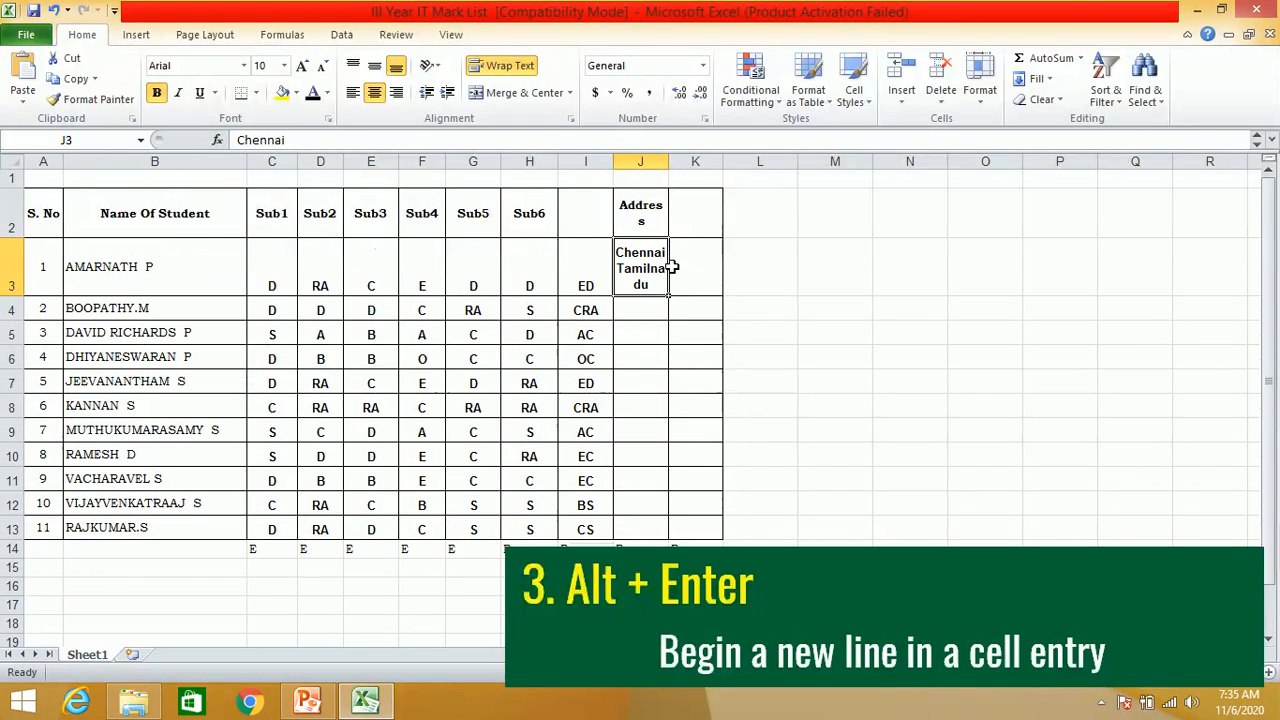
drag(668, 161, 715, 161)
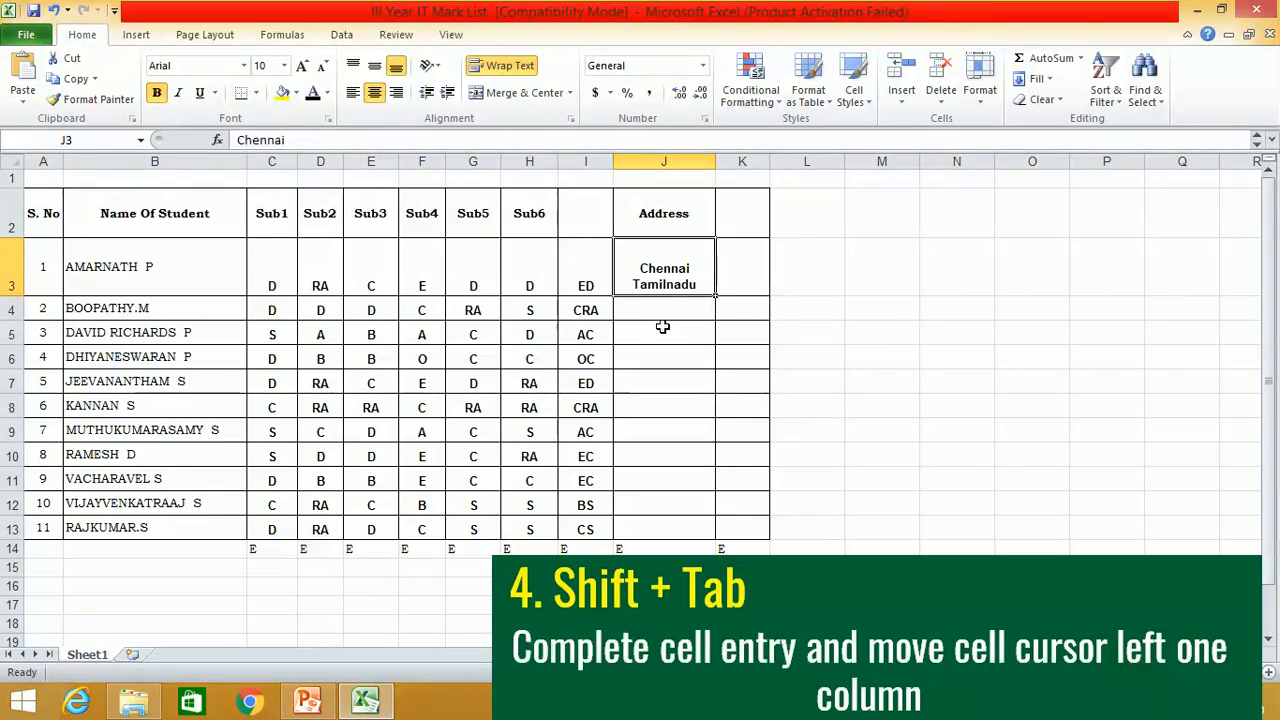
- Enter D in cell J4 and complete the entry by moving one column left to I4
click(660, 314)
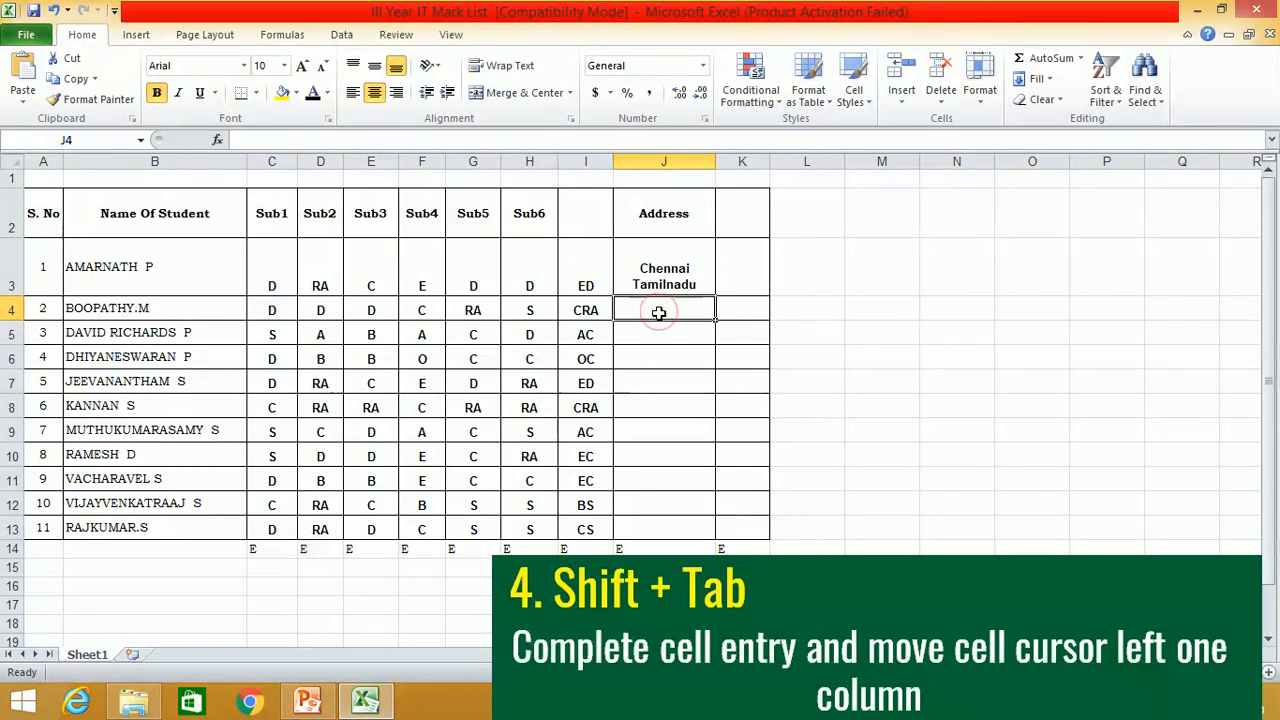
text(D)
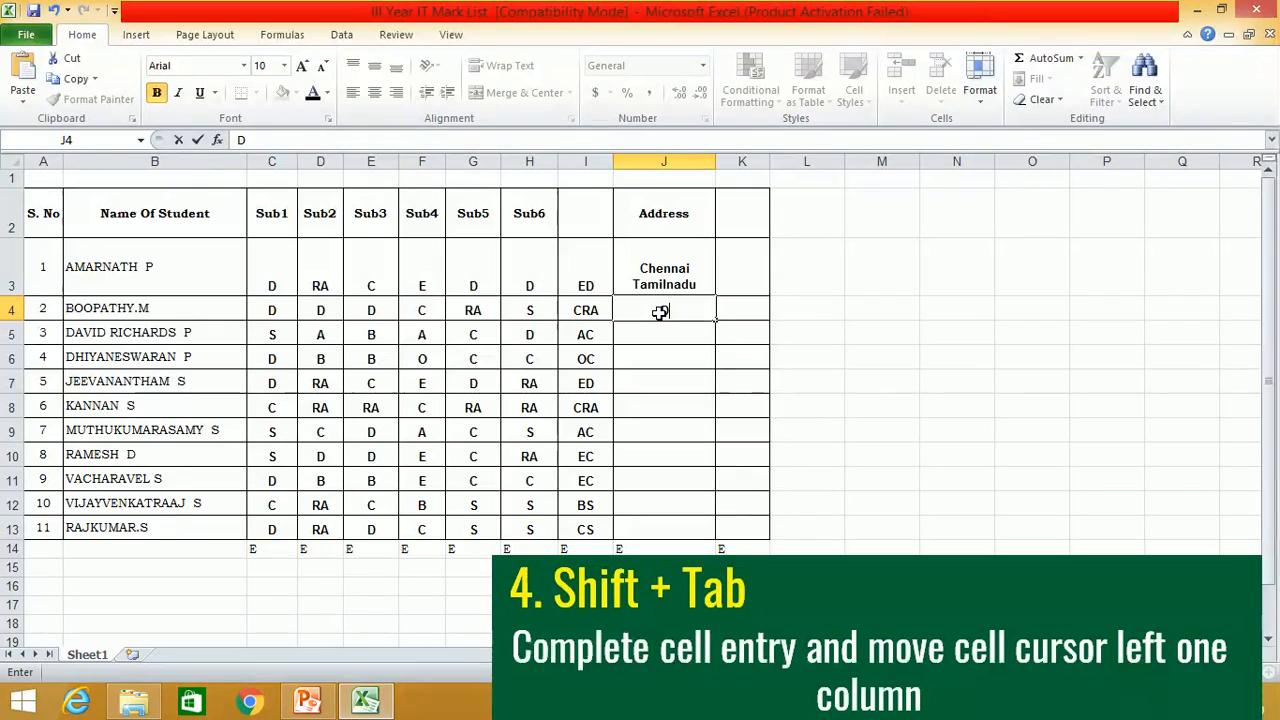
key(shift+Tab)
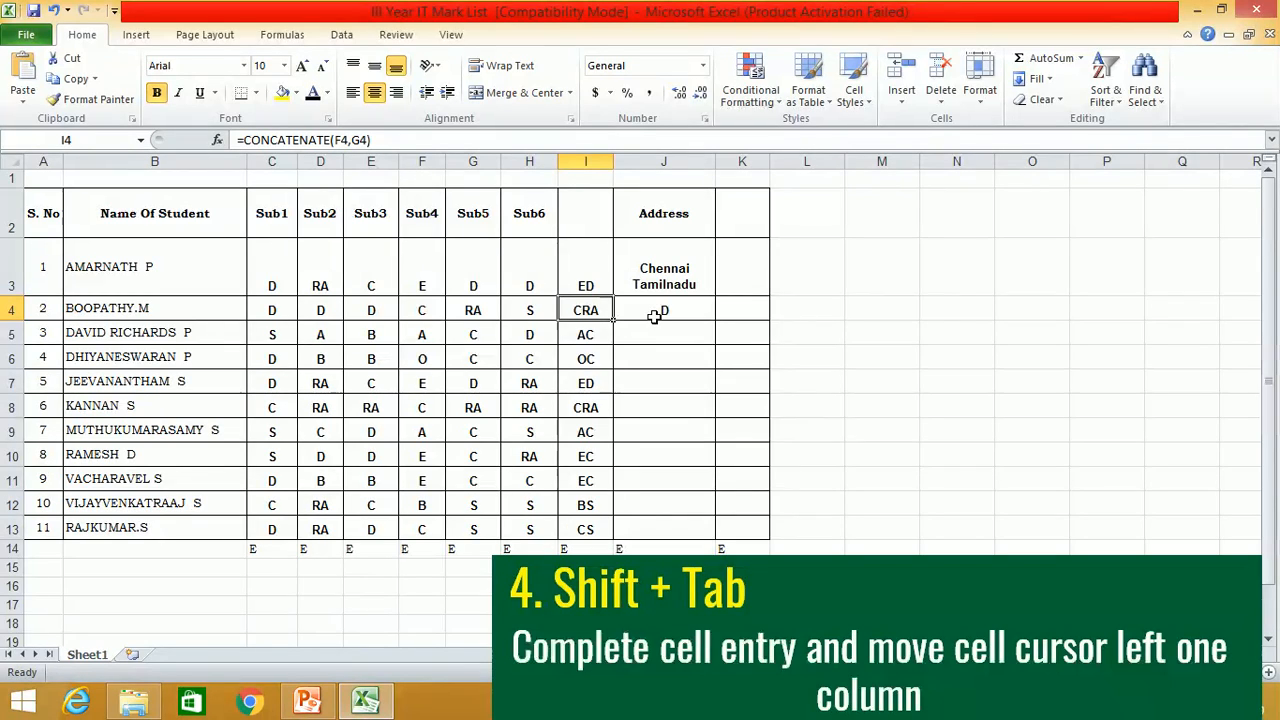
- Enter the formula =CONCATENATE(I5,H5) in cell J5
click(670, 332)
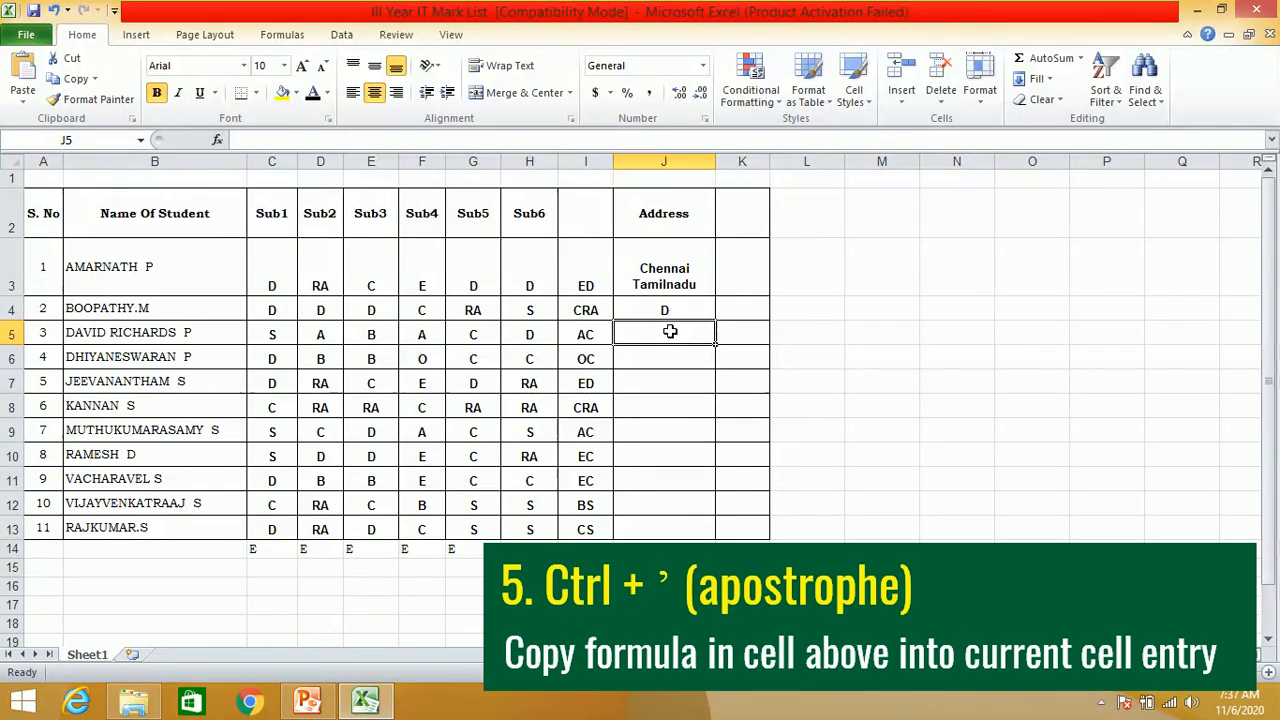
text(=)
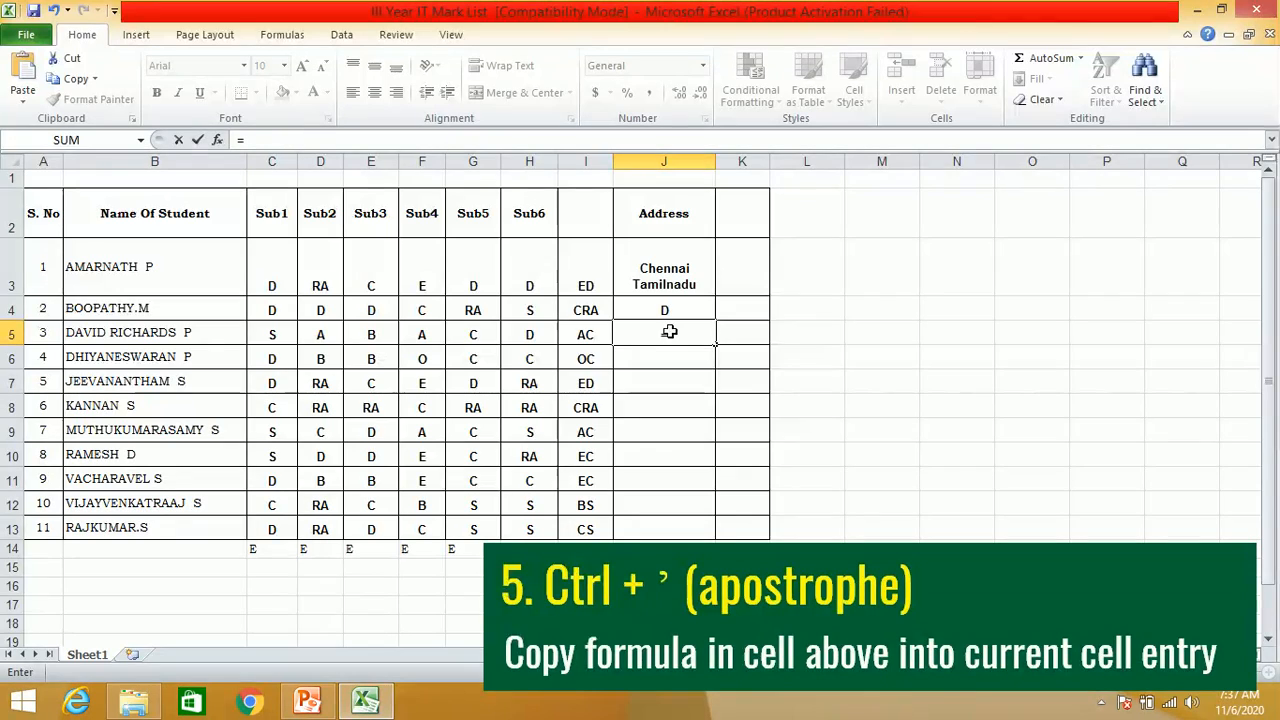
text(concatenate()
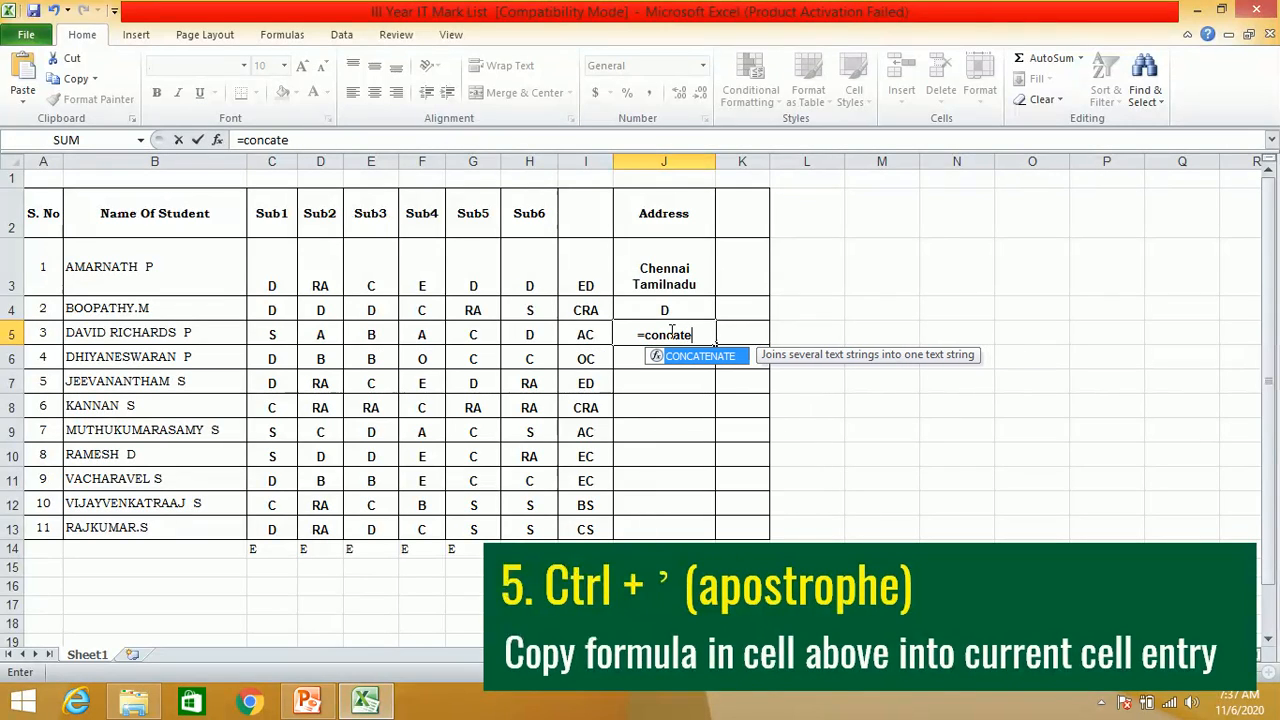
click(576, 336)
text(,)
click(531, 333)
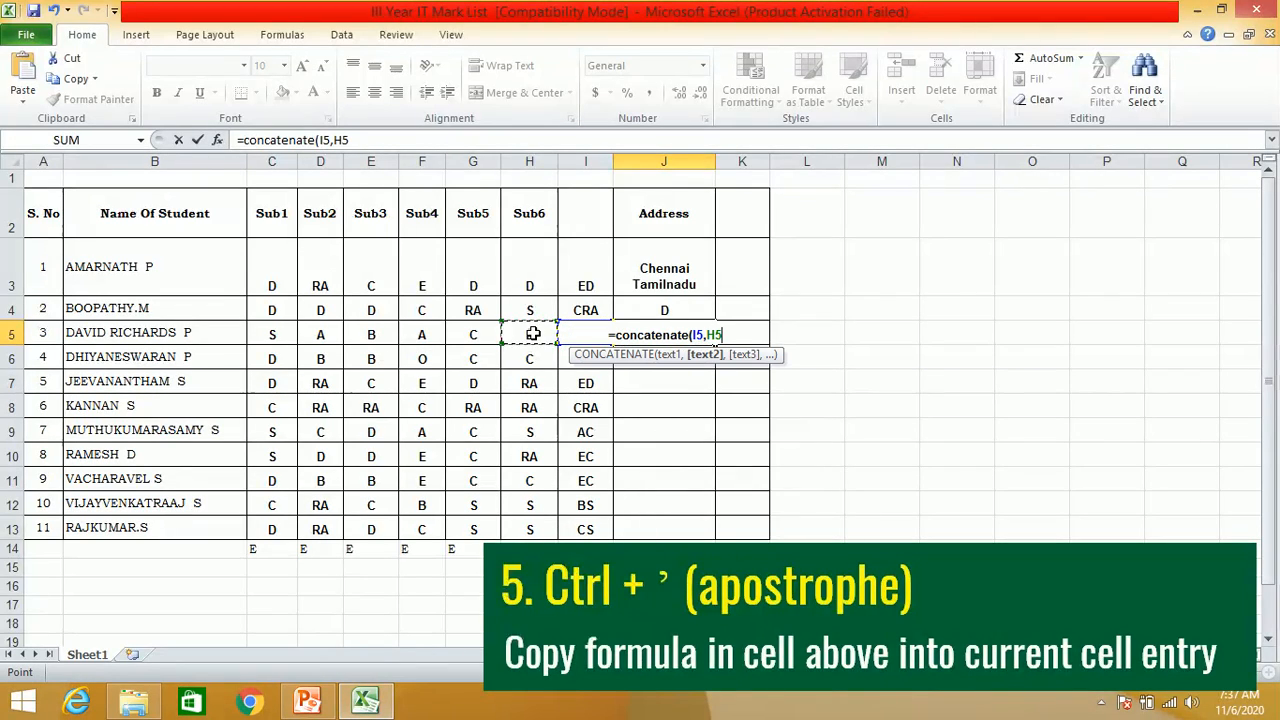
text())
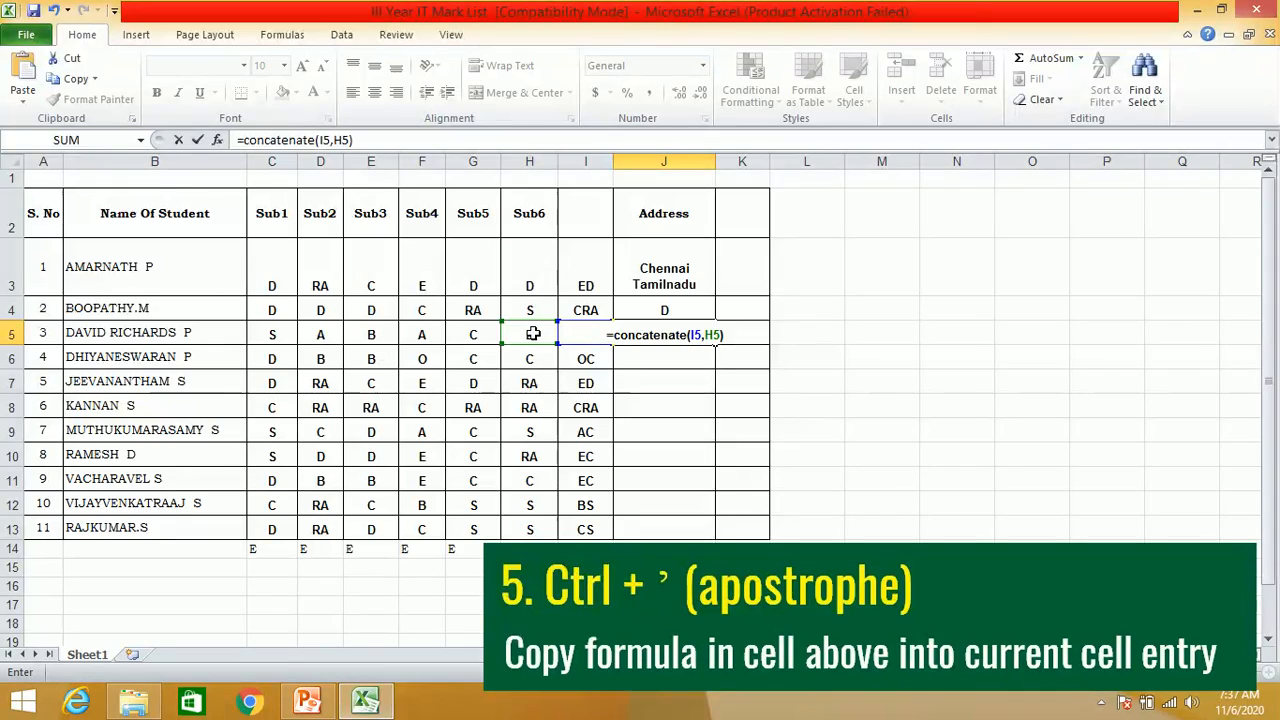
key(Return)
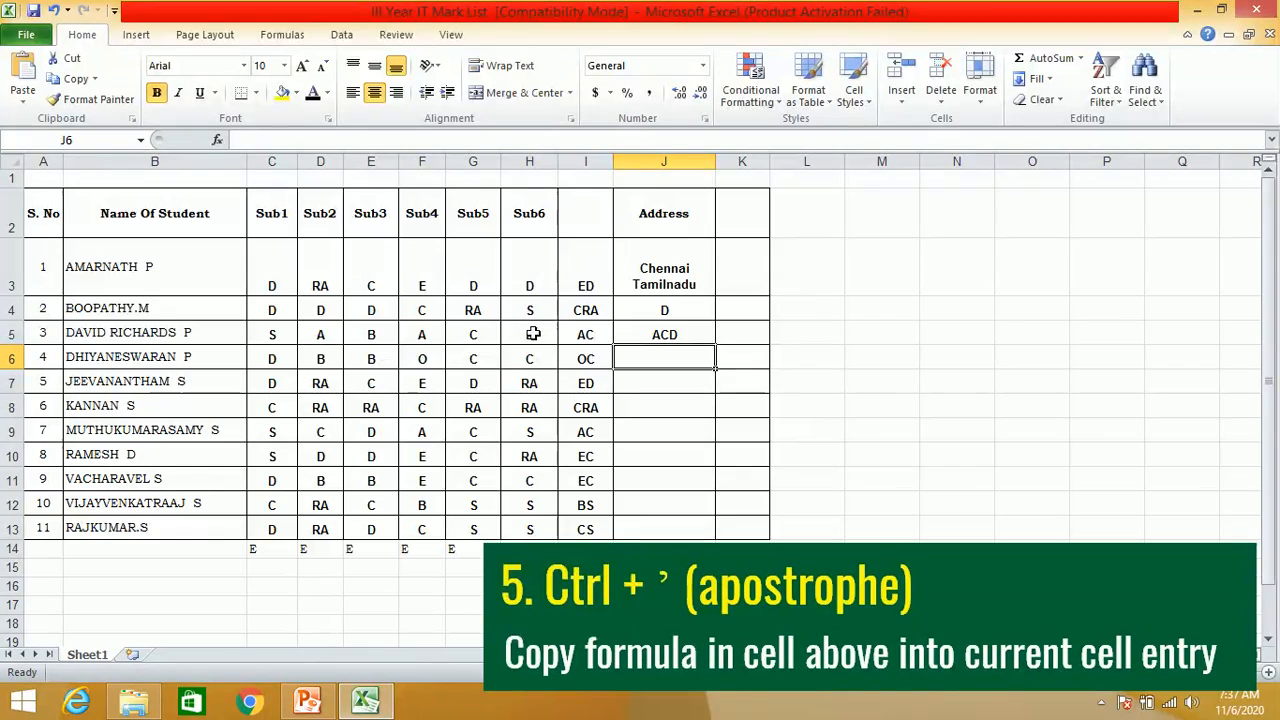
- Copy J5's exact formula into J6 with G5 added as a third argument, and copy only J6's value into J7
key(ctrl+apostrophe)
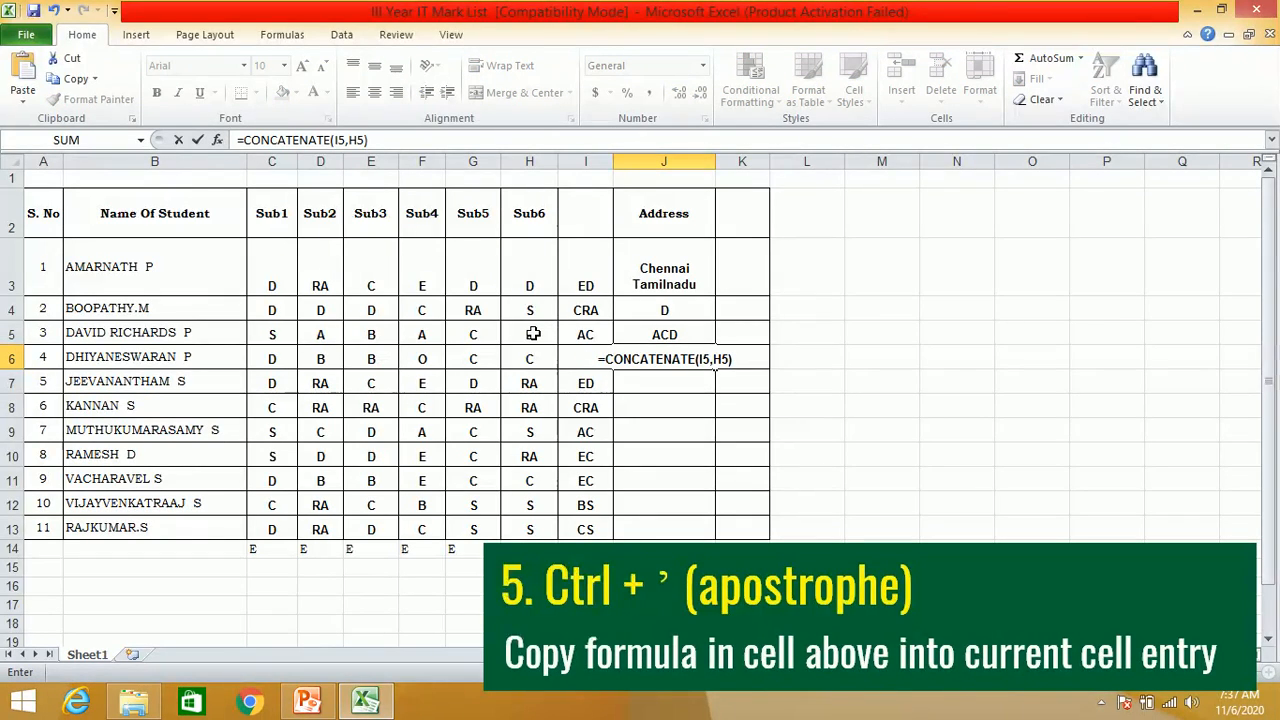
click(726, 358)
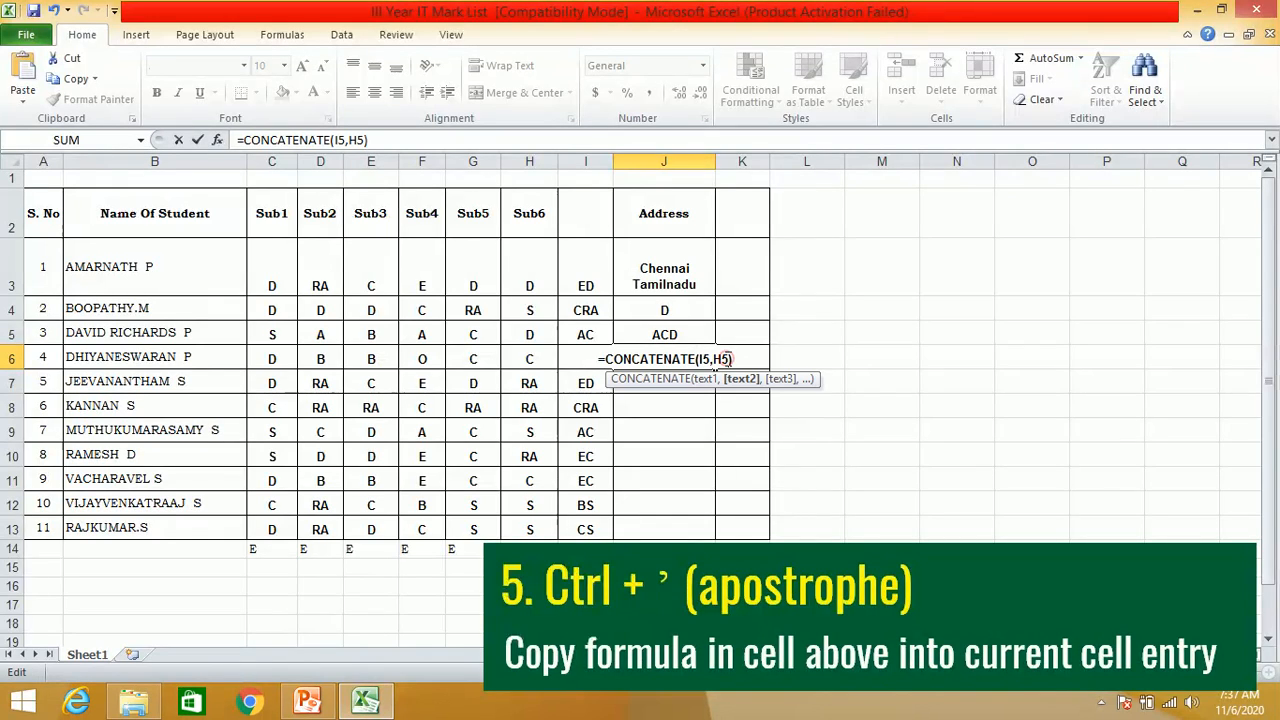
text(,)
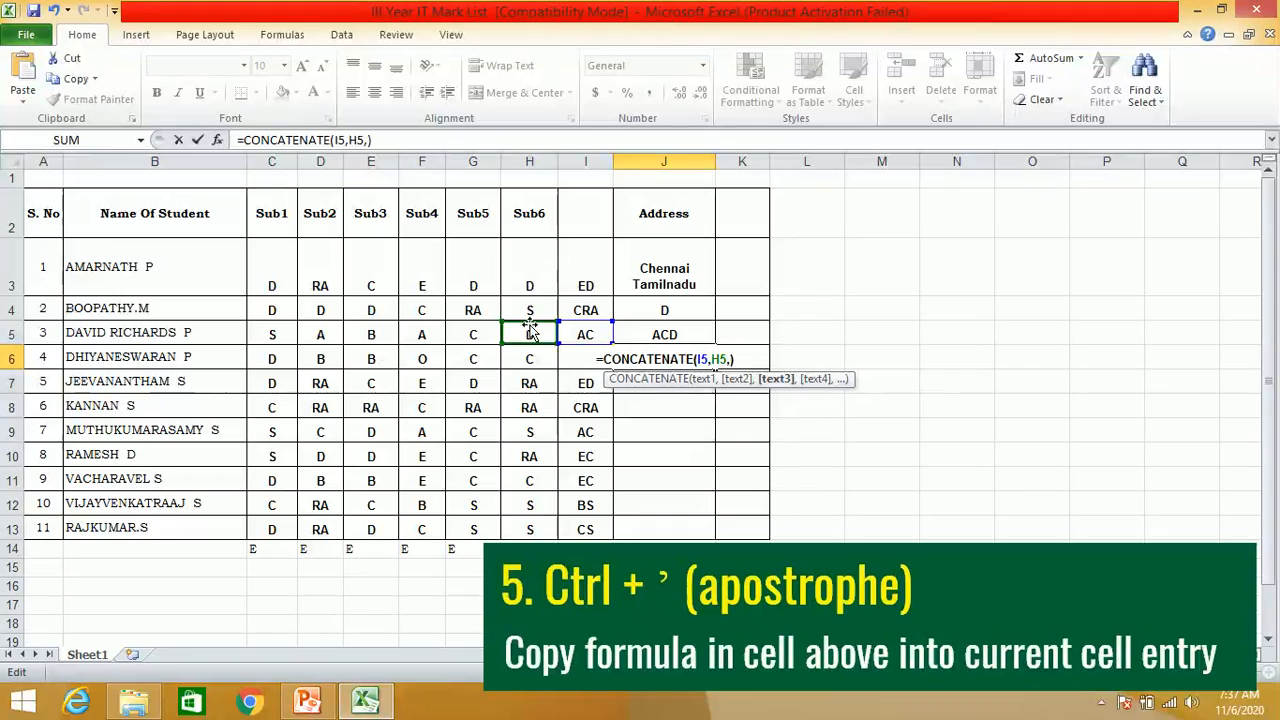
click(479, 333)
key(Return)
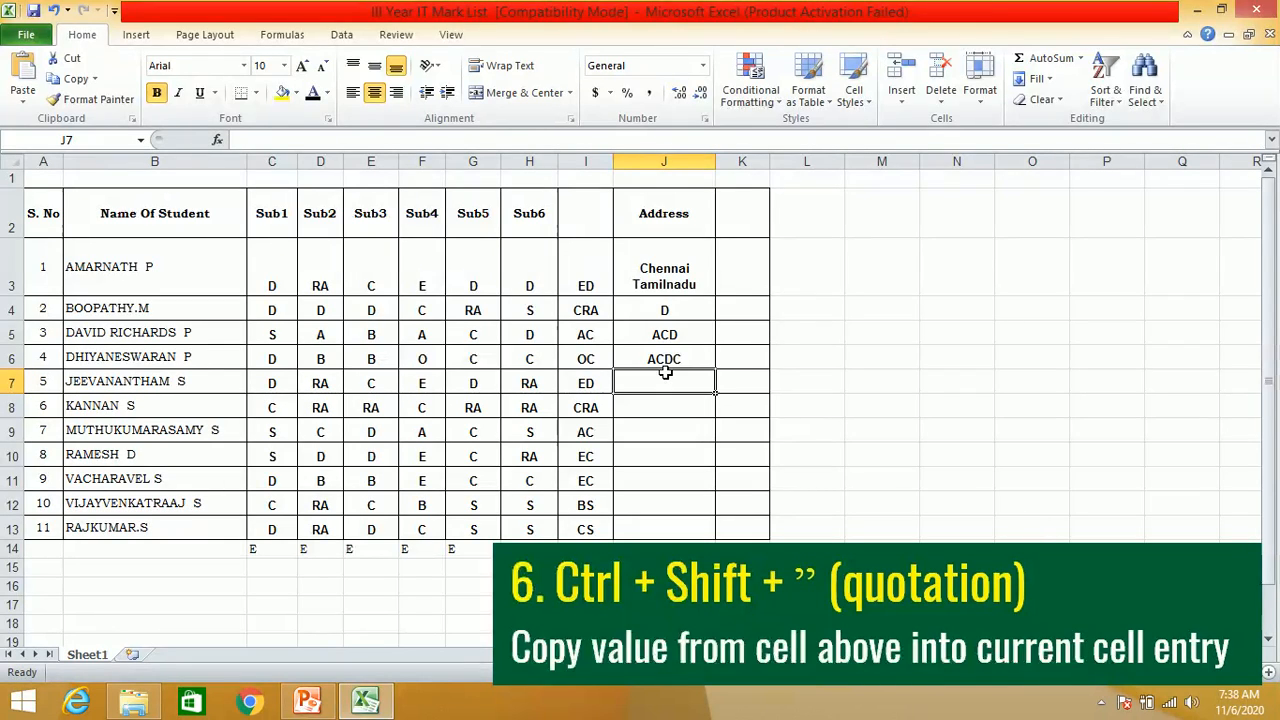
key(ctrl+shift+apostrophe)
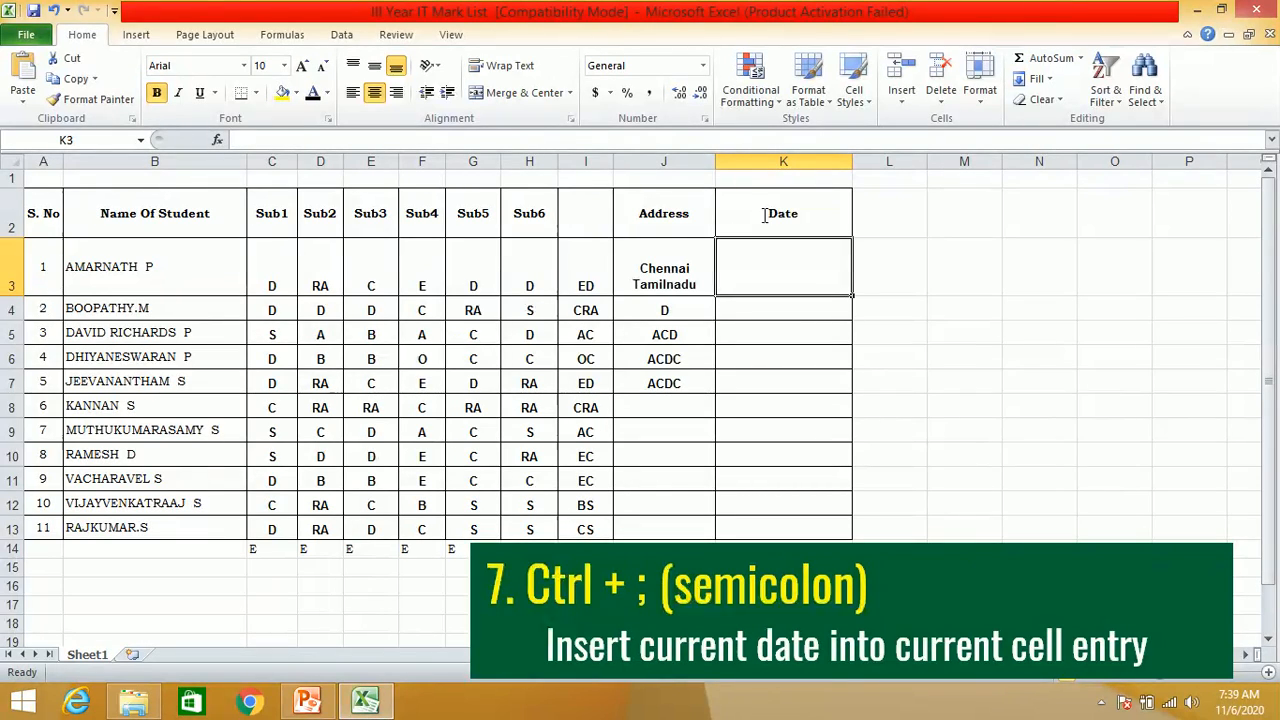
- Insert the current date in cell K3 and the current time in K4
key(ctrl+semicolon)
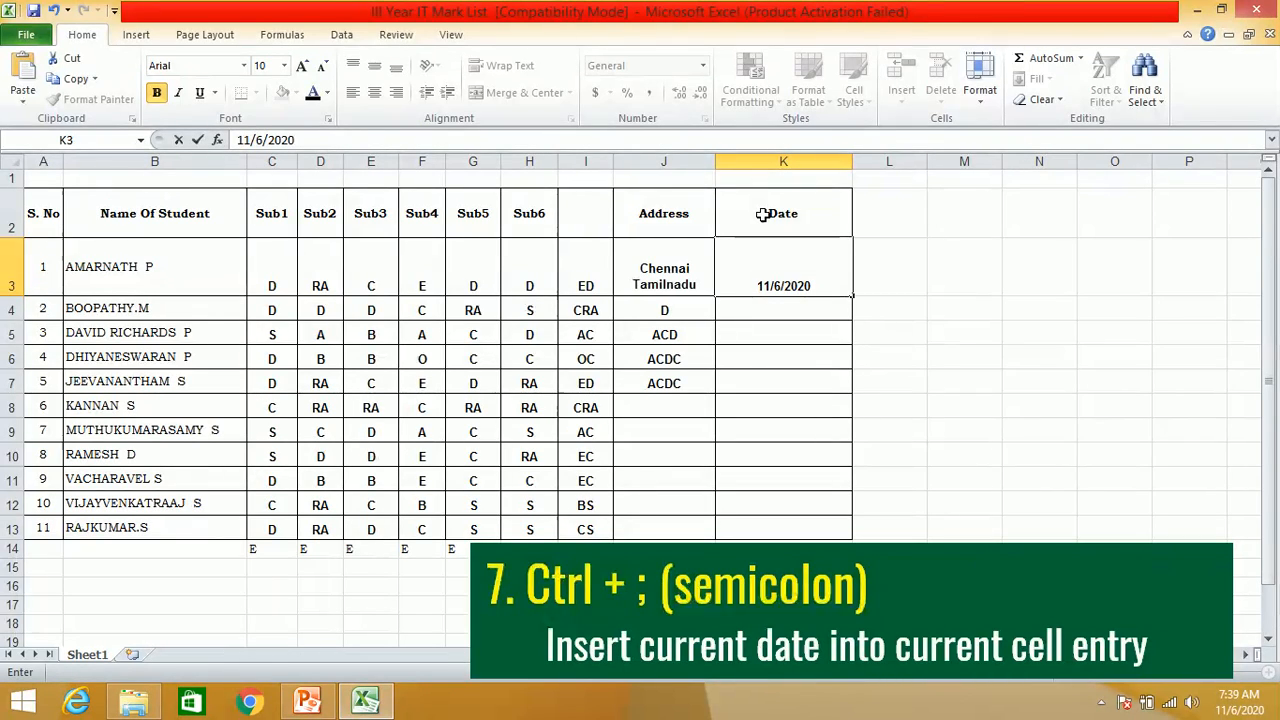
key(Return)
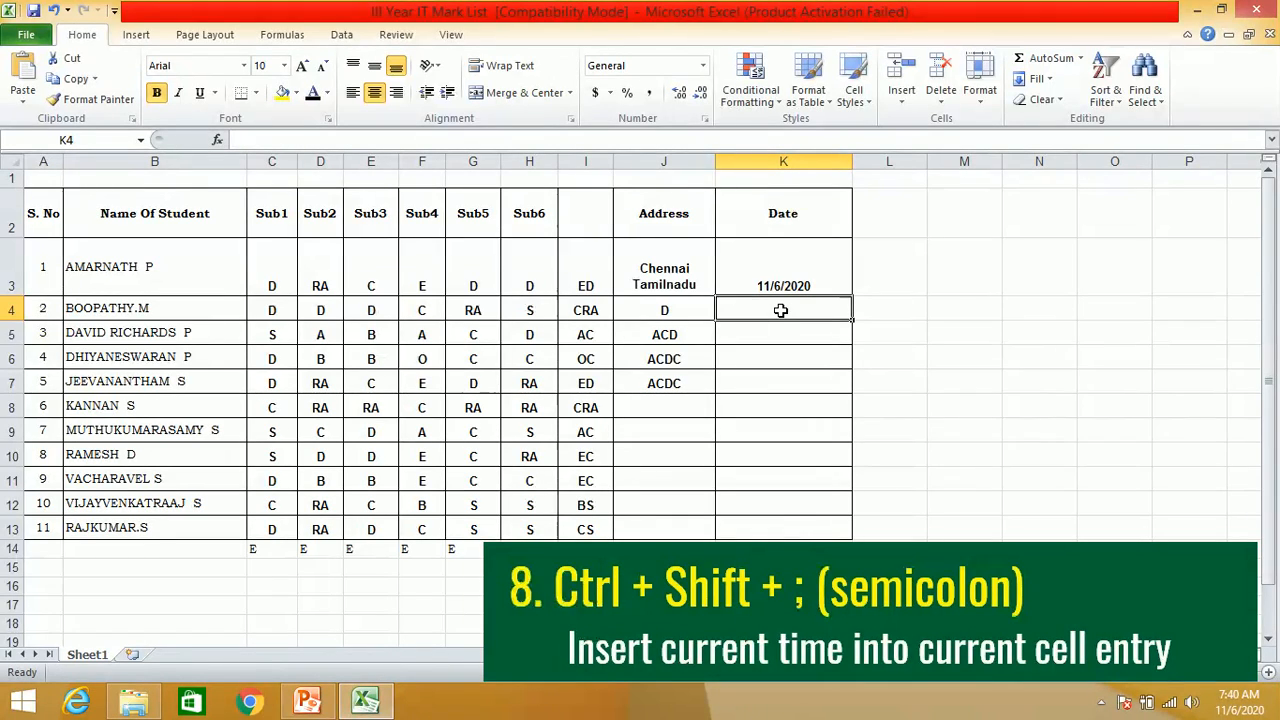
key(ctrl+shift+semicolon)
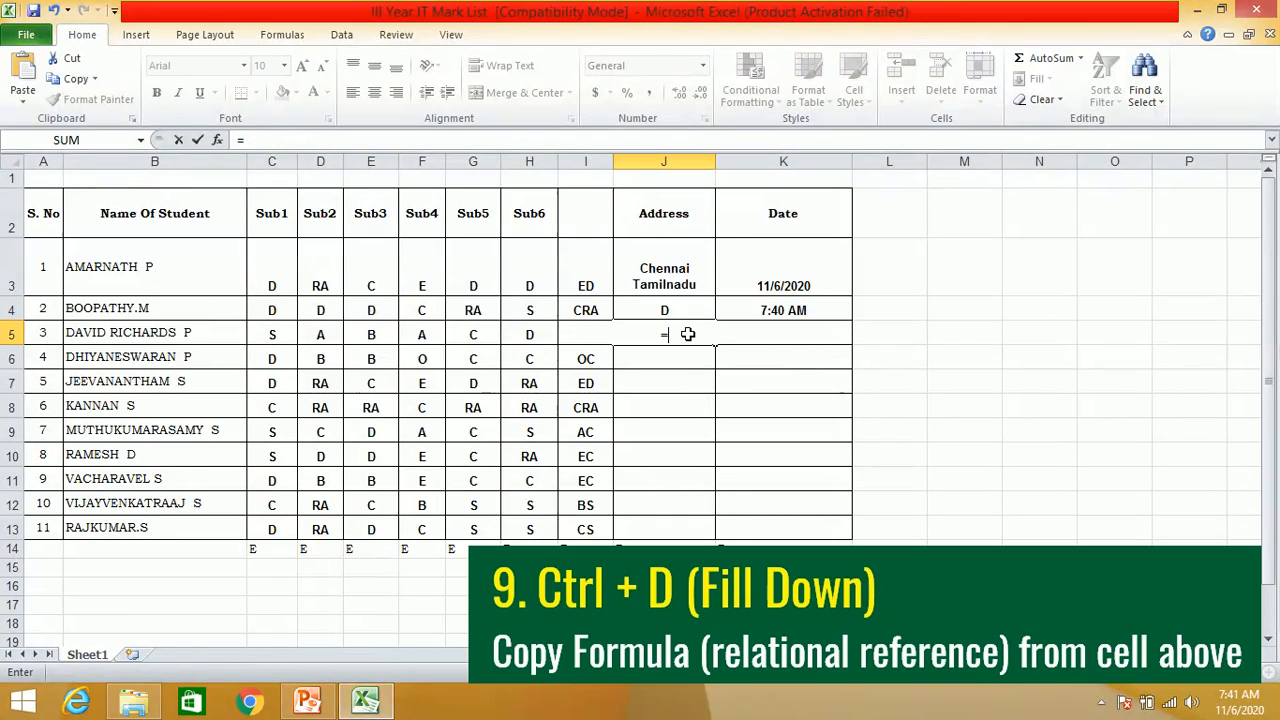
- Complete the formula =CONCATENATE(H5,G5) in cell J5 and fill it down into J6 with relative references
text(concatenate)
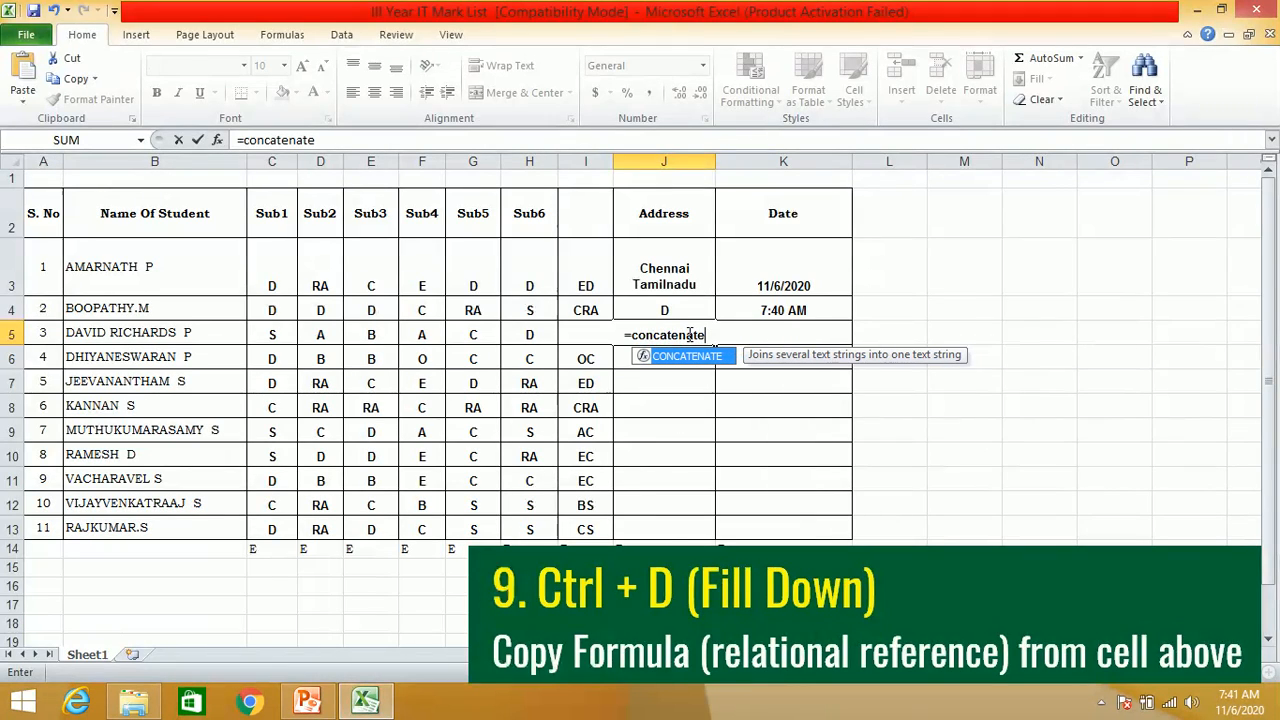
text(()
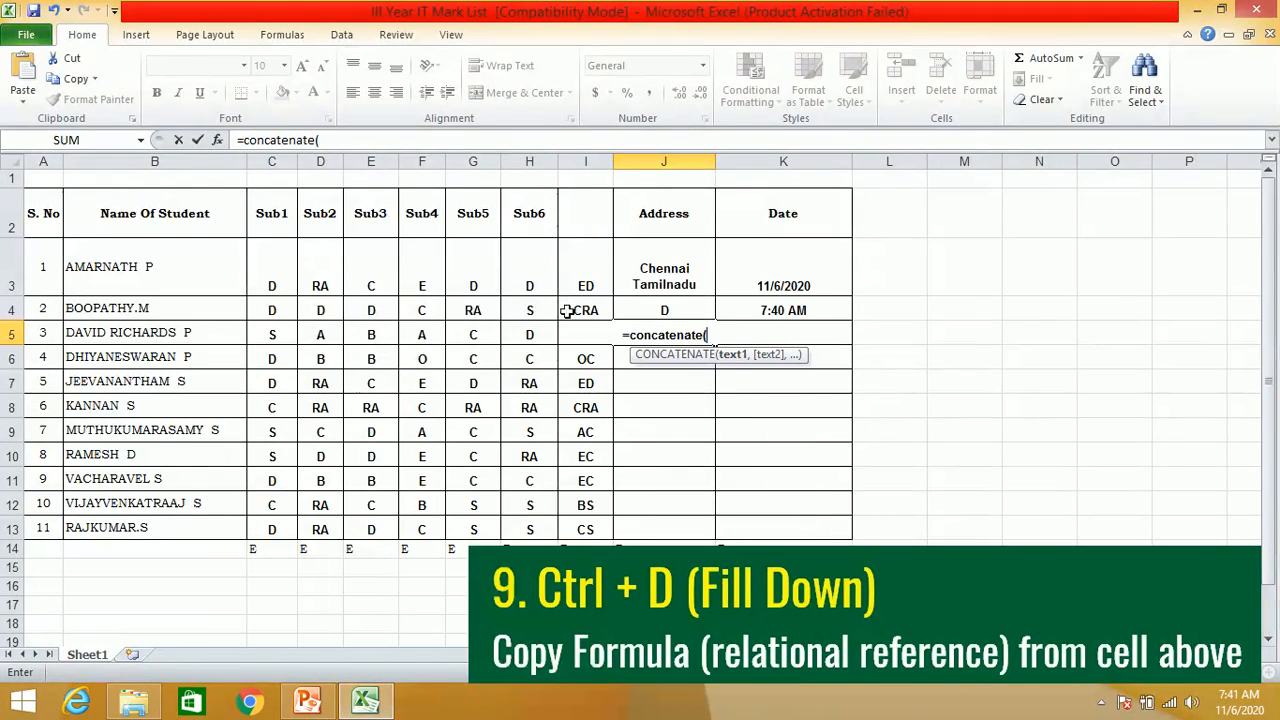
click(529, 335)
text(,)
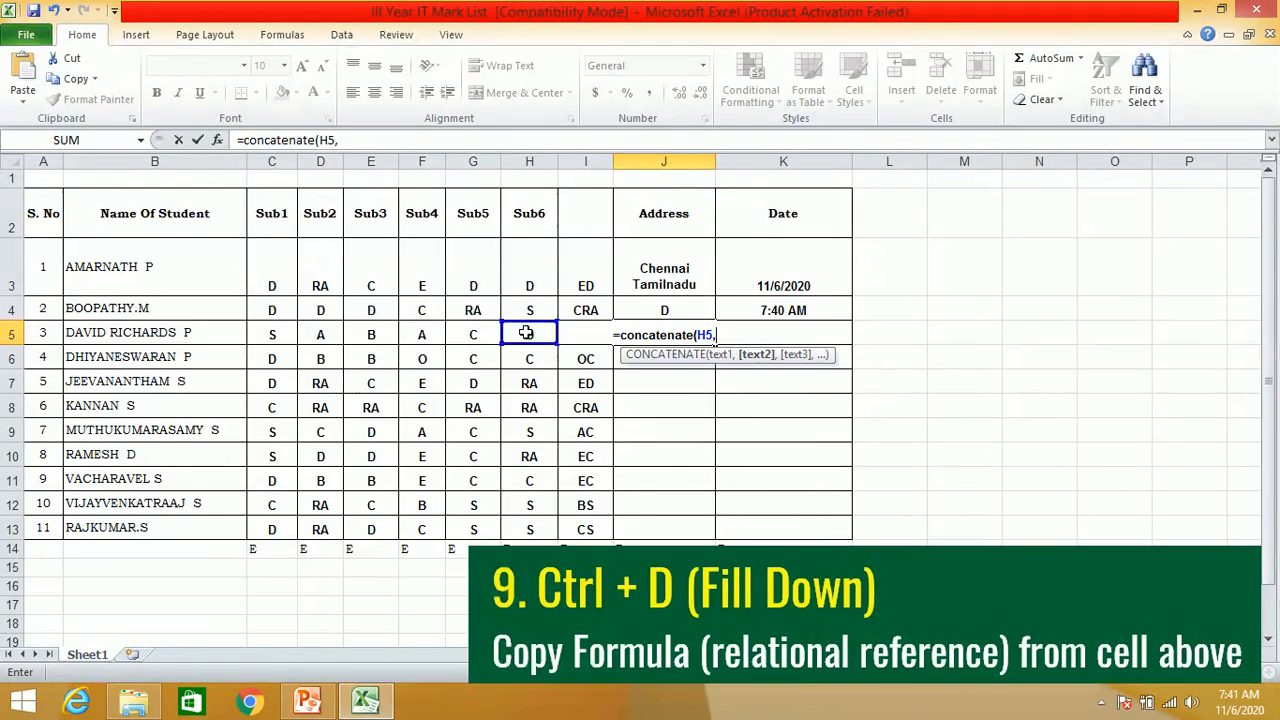
click(480, 340)
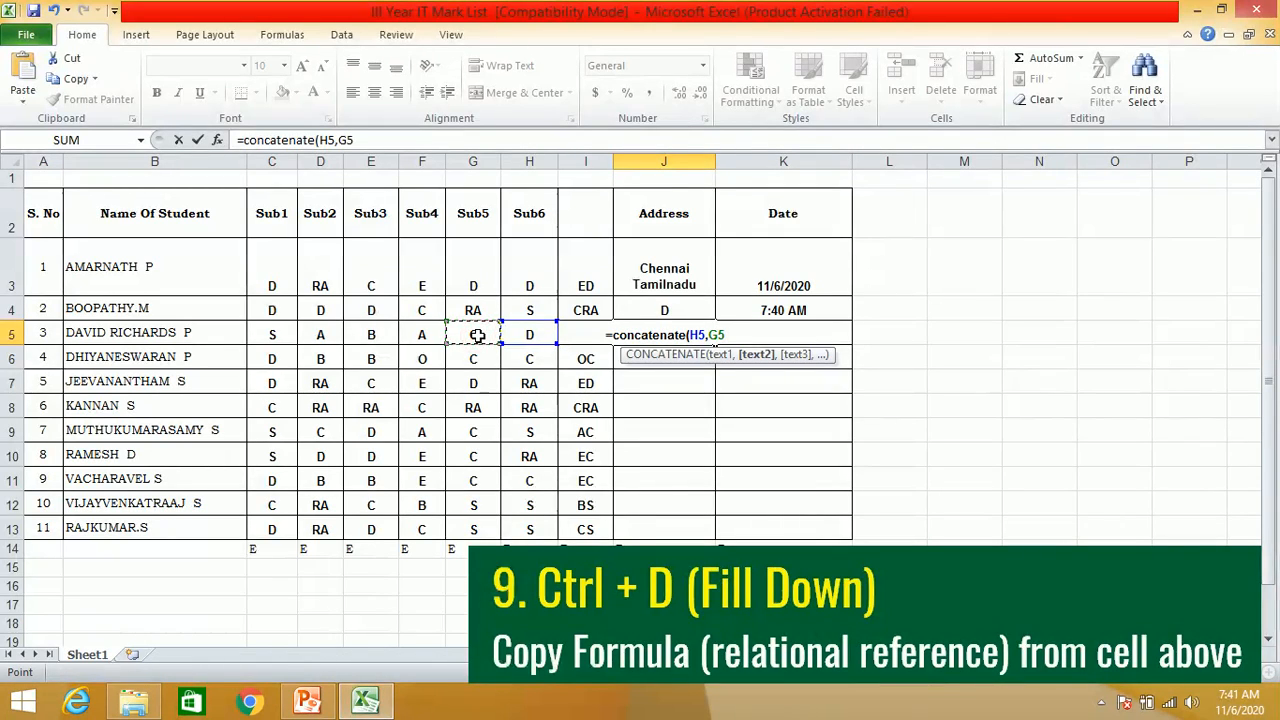
text())
key(Return)
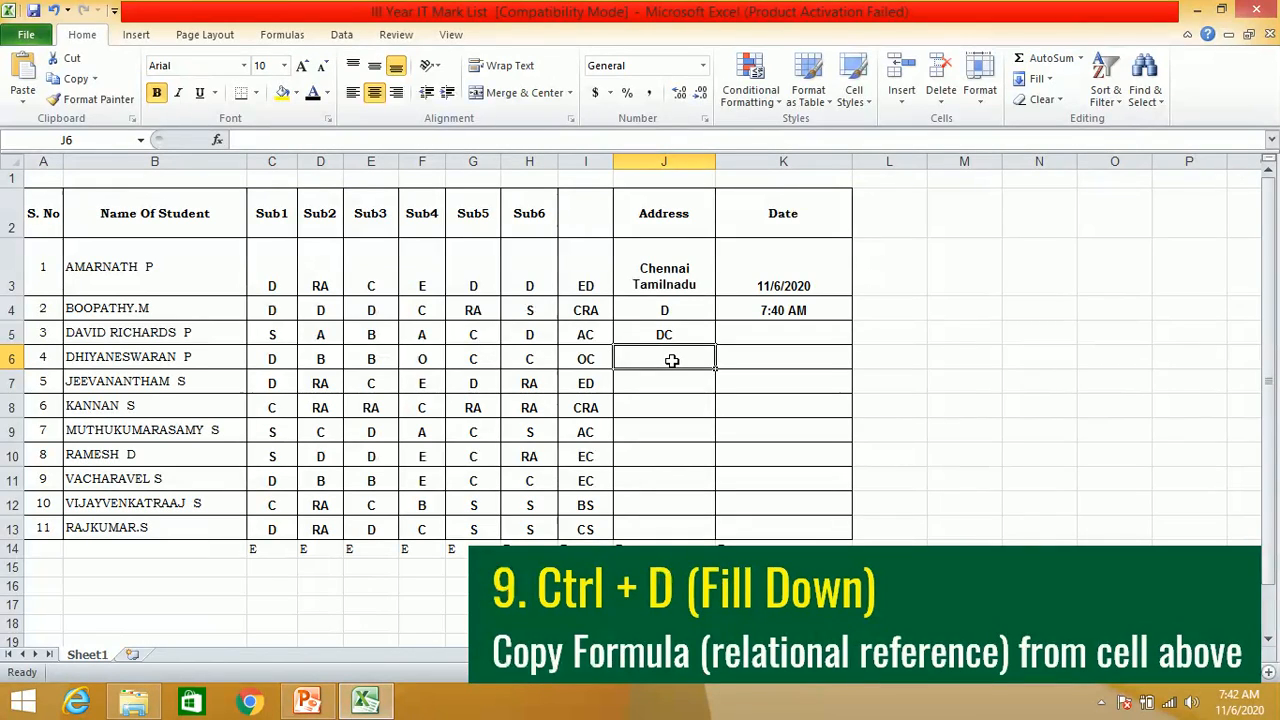
key(ctrl+d)
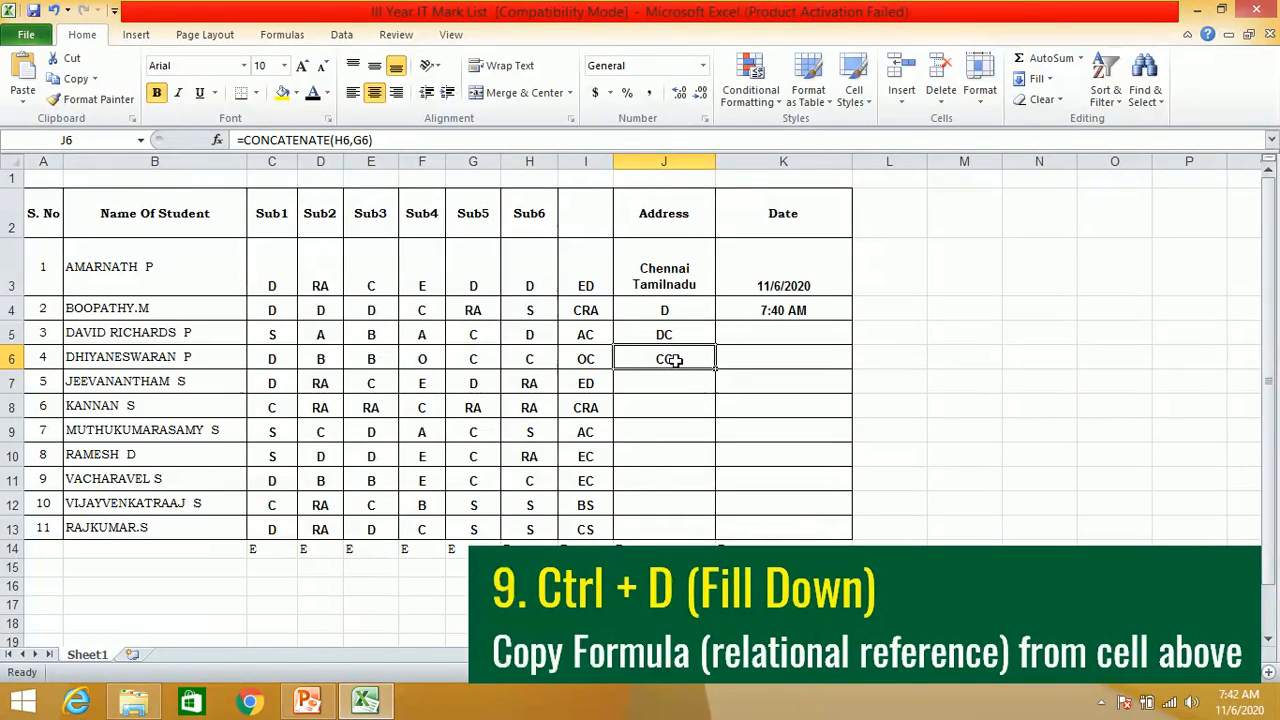
- Enter E in cell K5, fill it down into K6, and return to J5
click(738, 339)
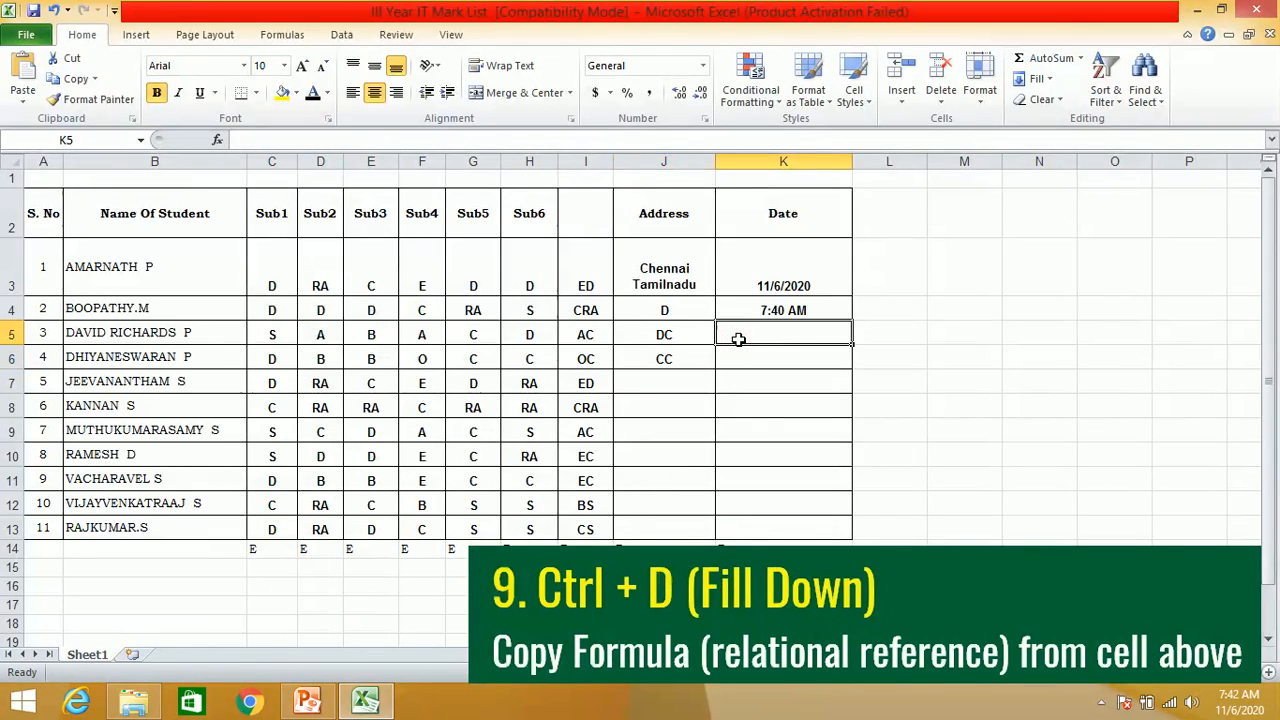
text(E)
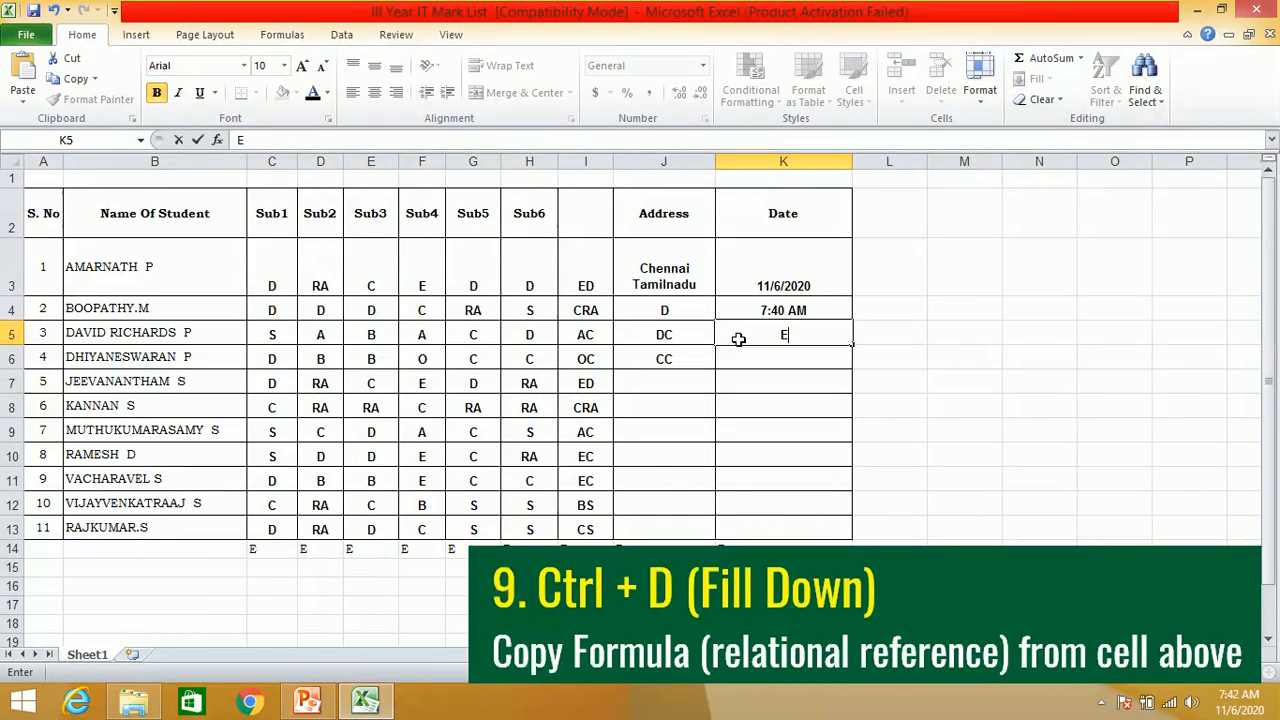
key(Return)
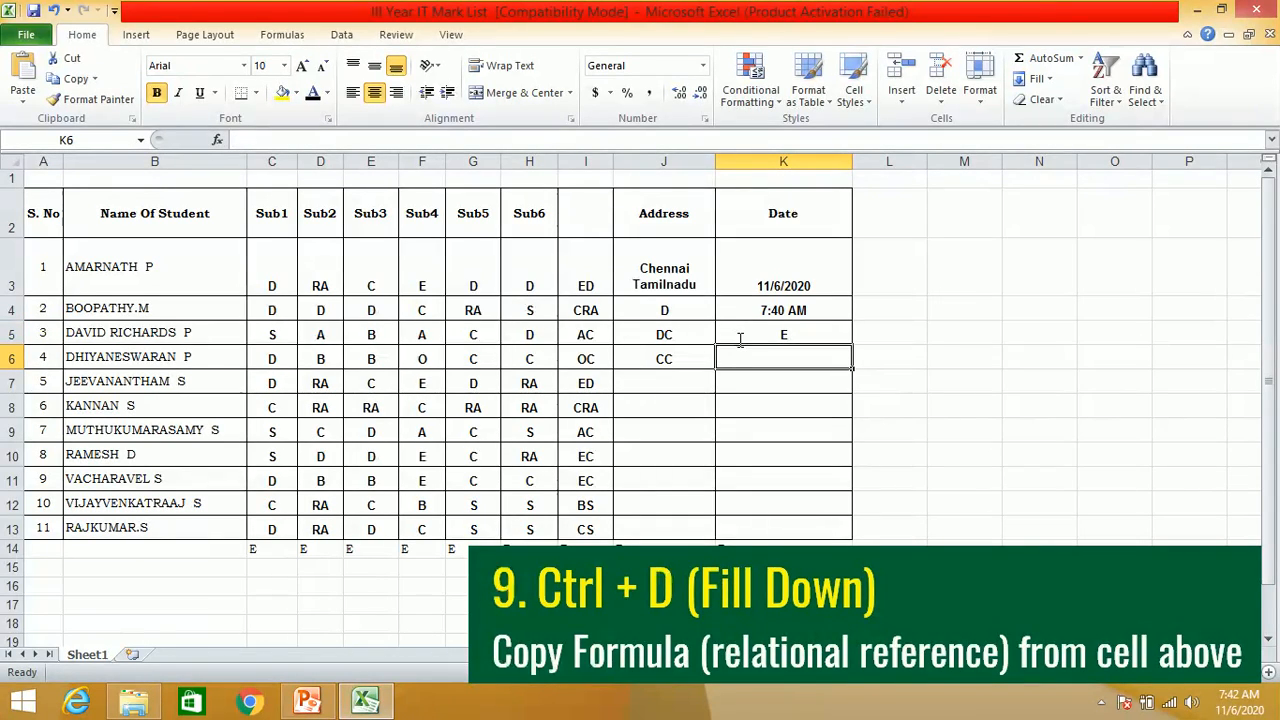
key(ctrl+d)
click(668, 335)
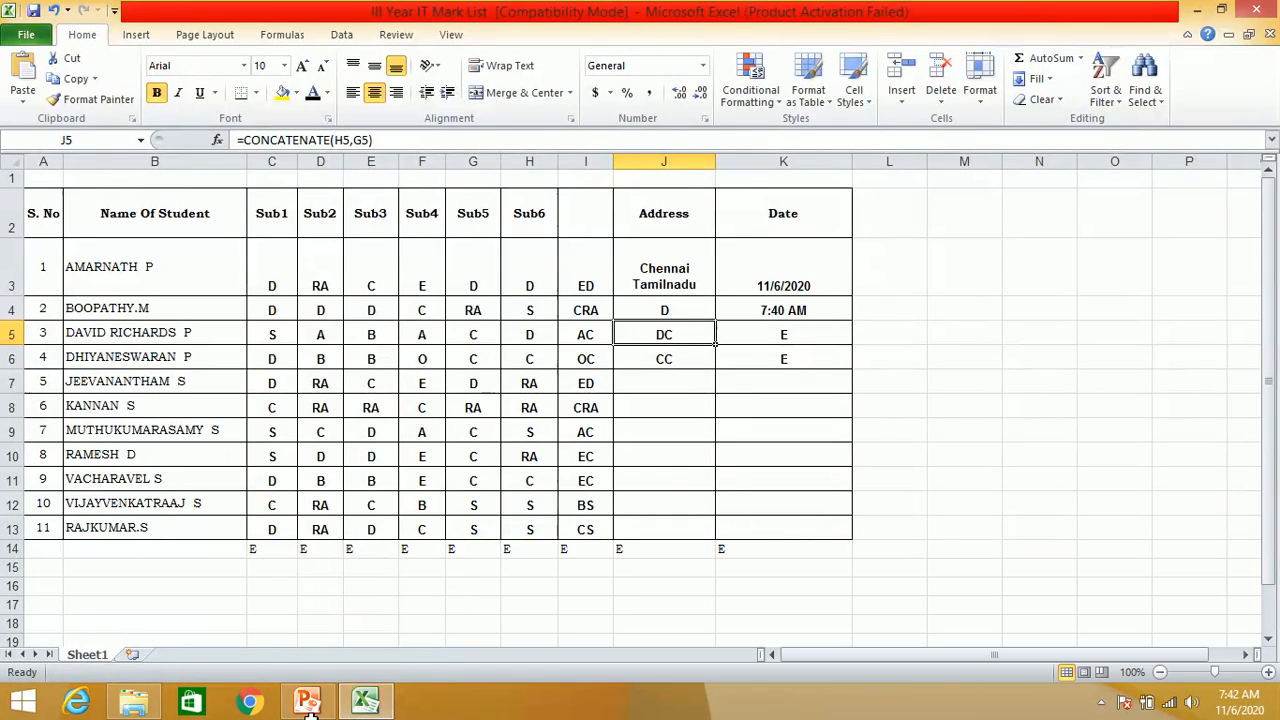
- Enter the formula =CONCATENATE(I7,H7) in cell J7 and fill it right into K7 with relative references
click(683, 384)
text(=)
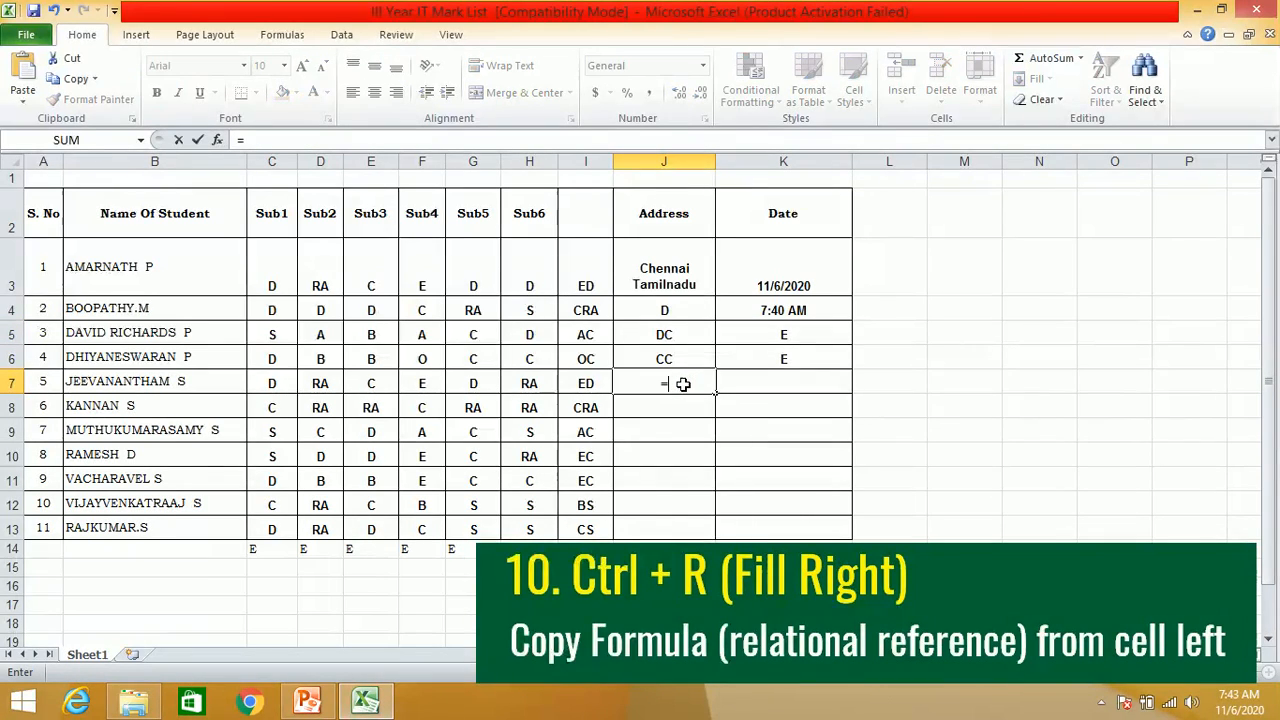
text(concatenate()
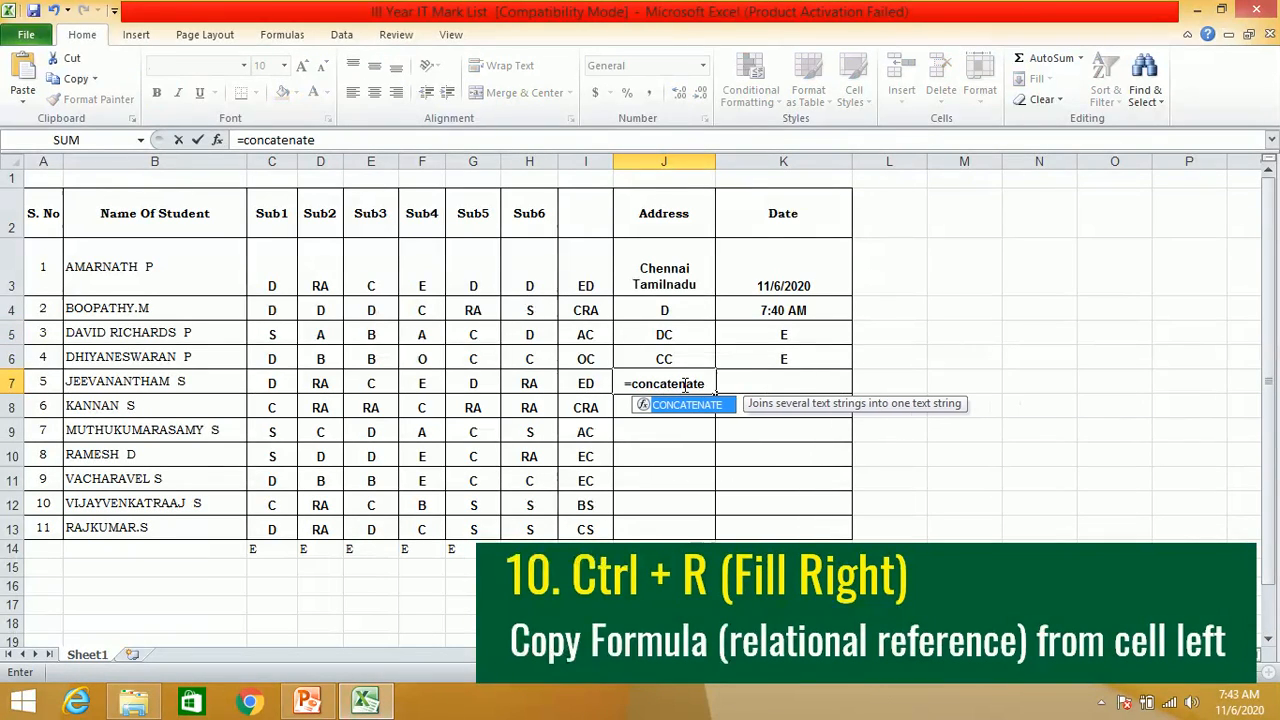
click(586, 385)
text(,)
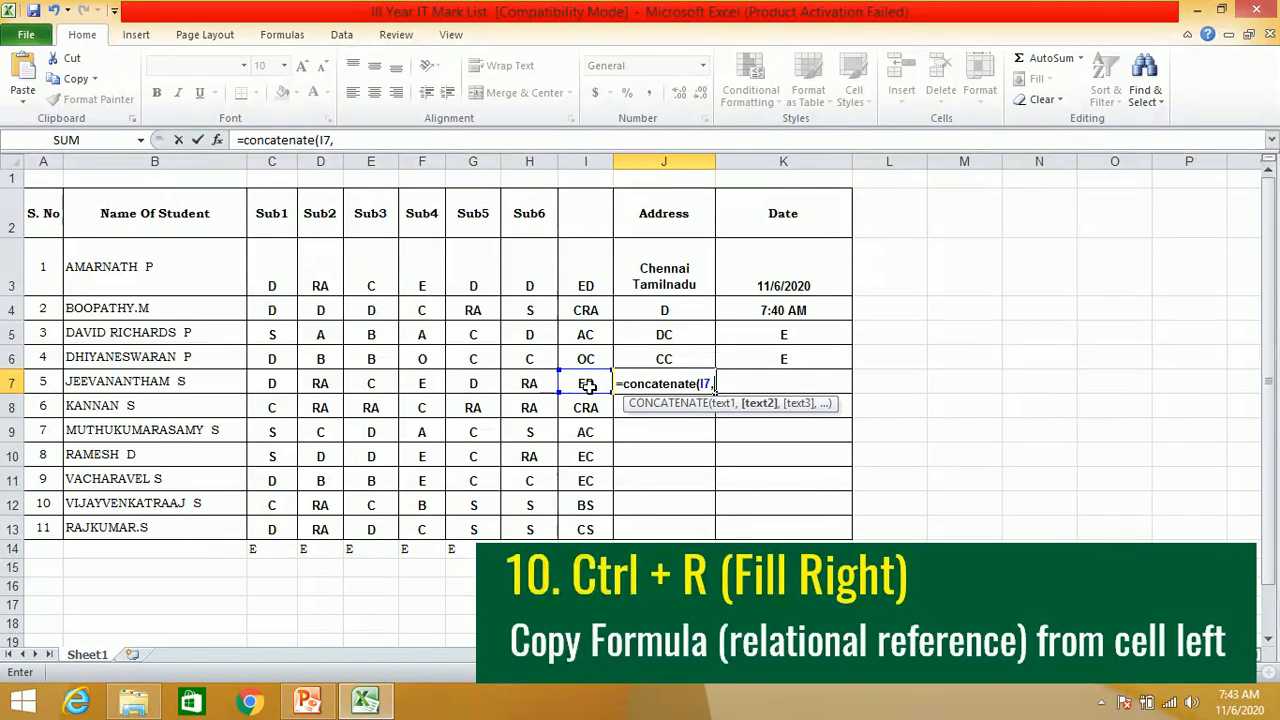
click(532, 379)
text())
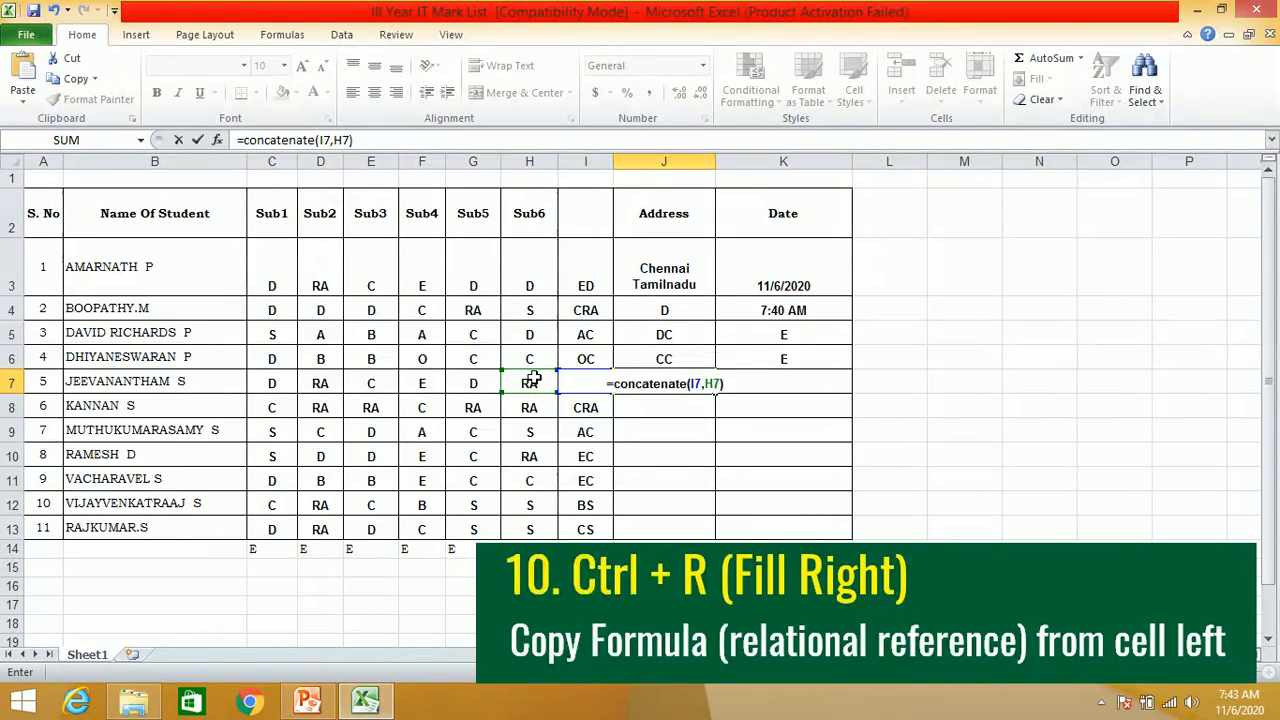
key(Return)
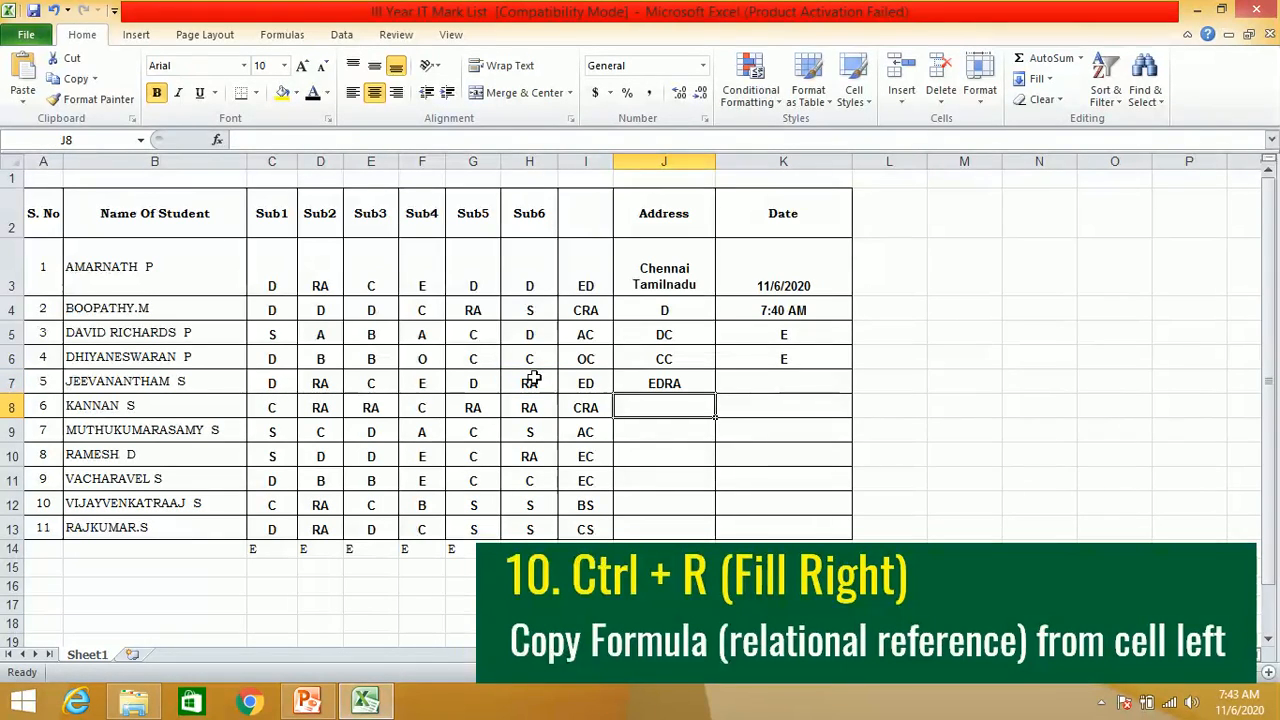
key(Up)
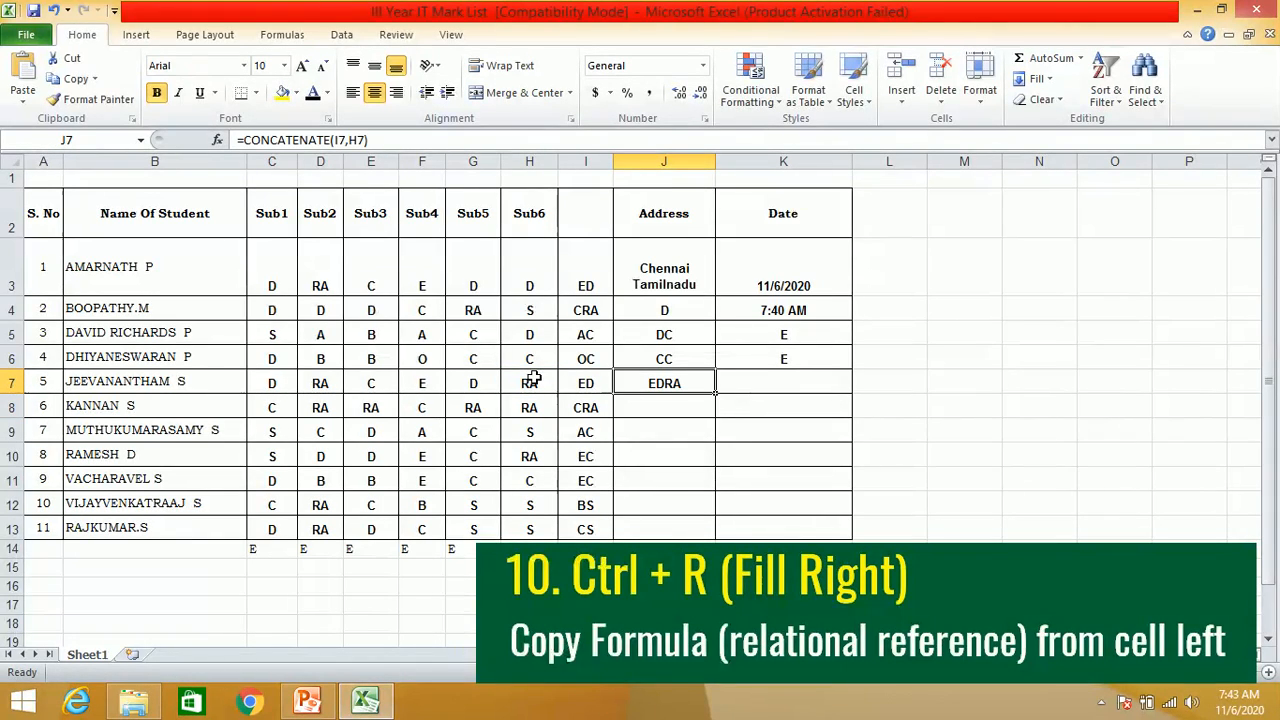
click(748, 385)
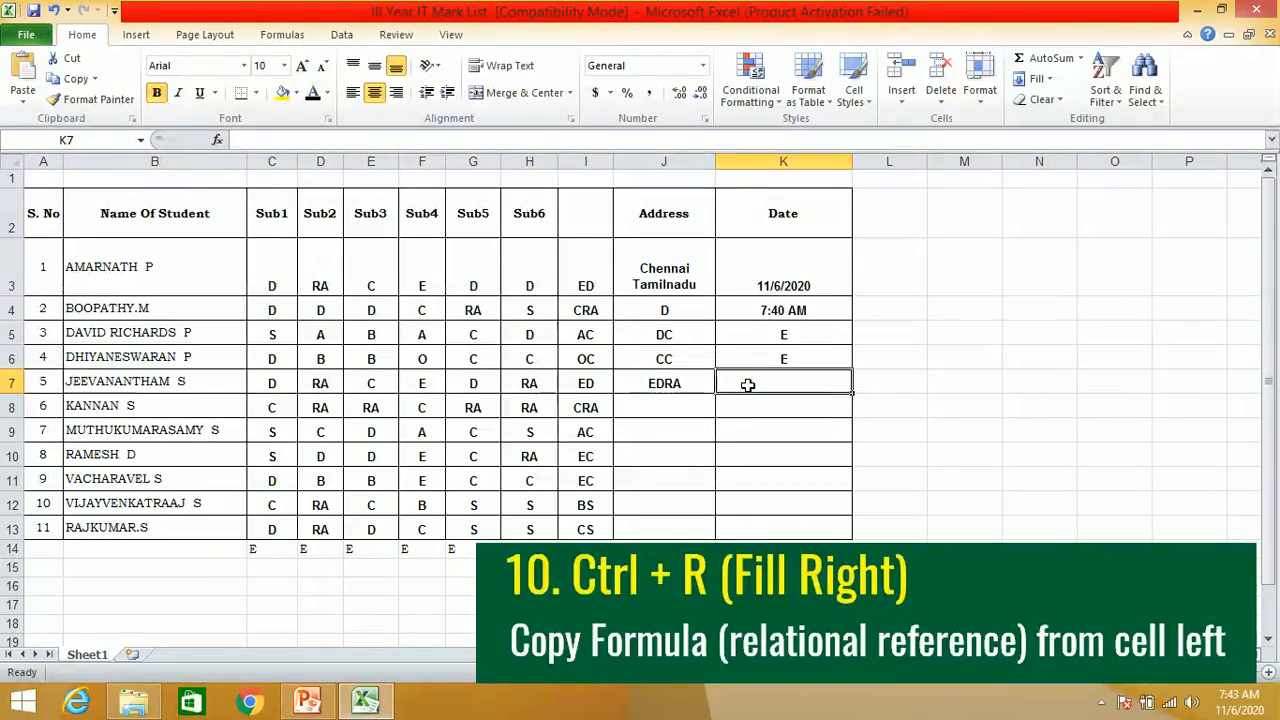
key(ctrl+r)
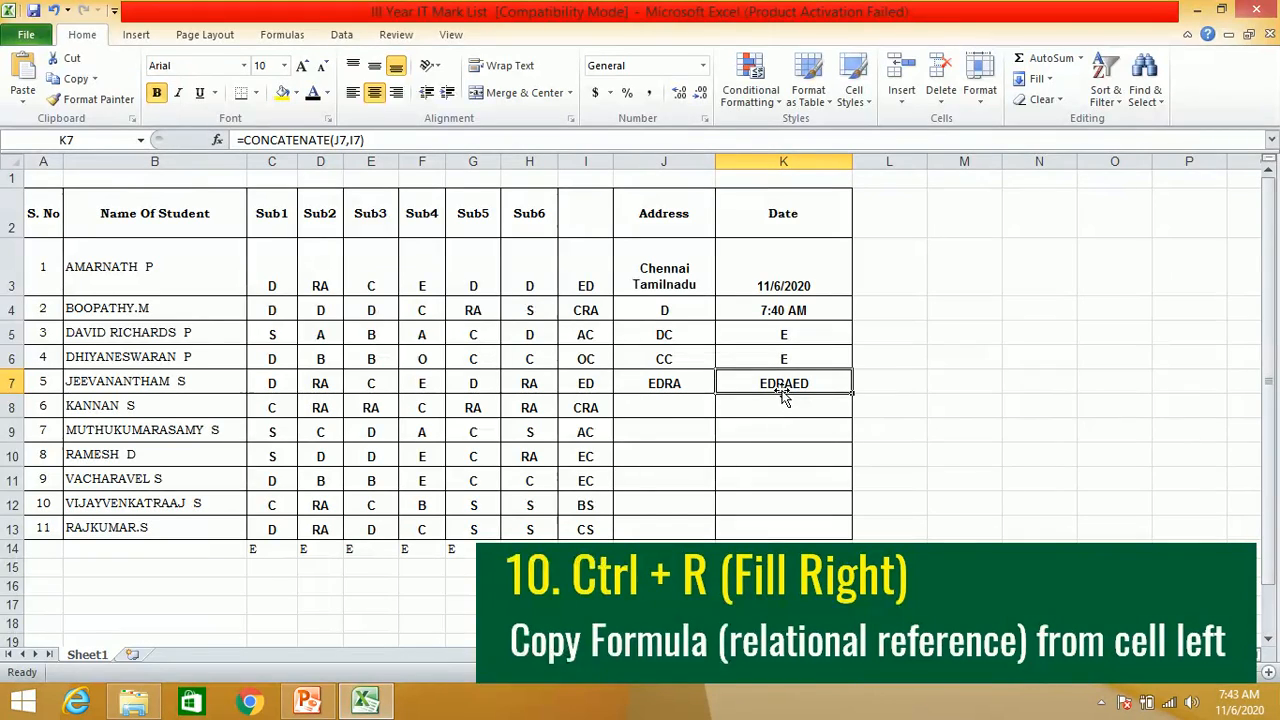
- Enter D in cell J8 and fill it right into K8
click(666, 409)
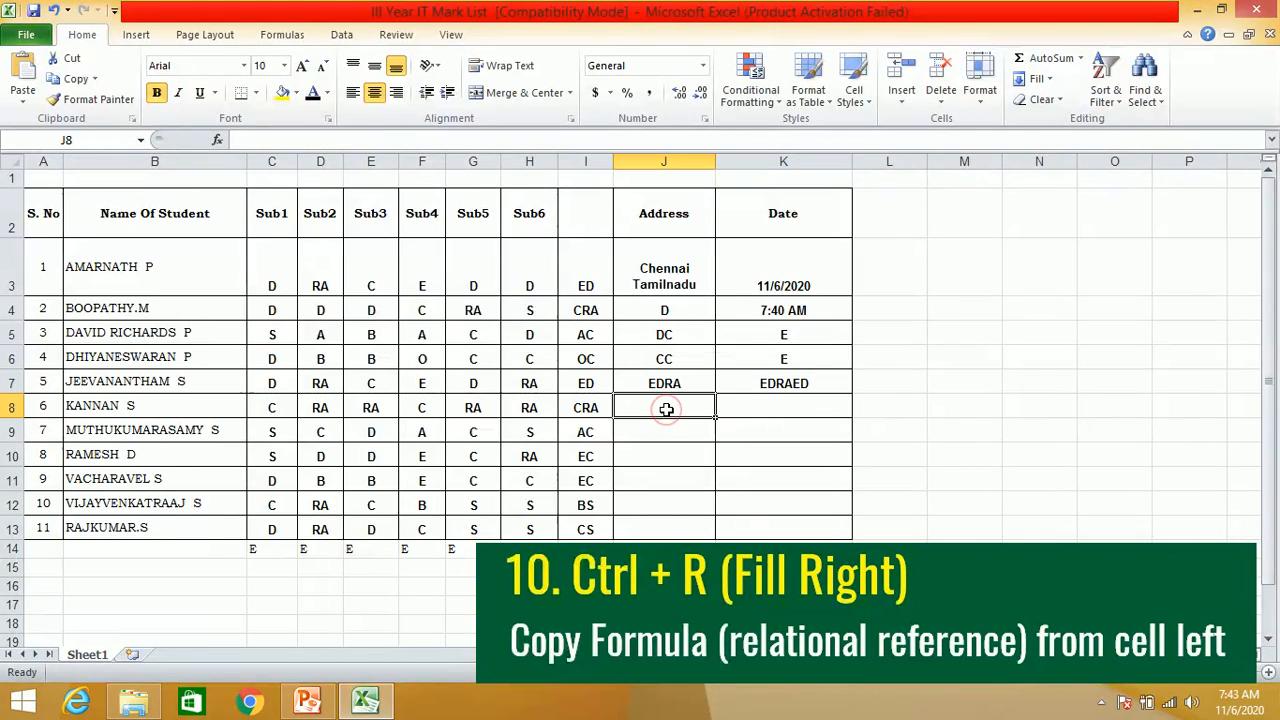
text(D)
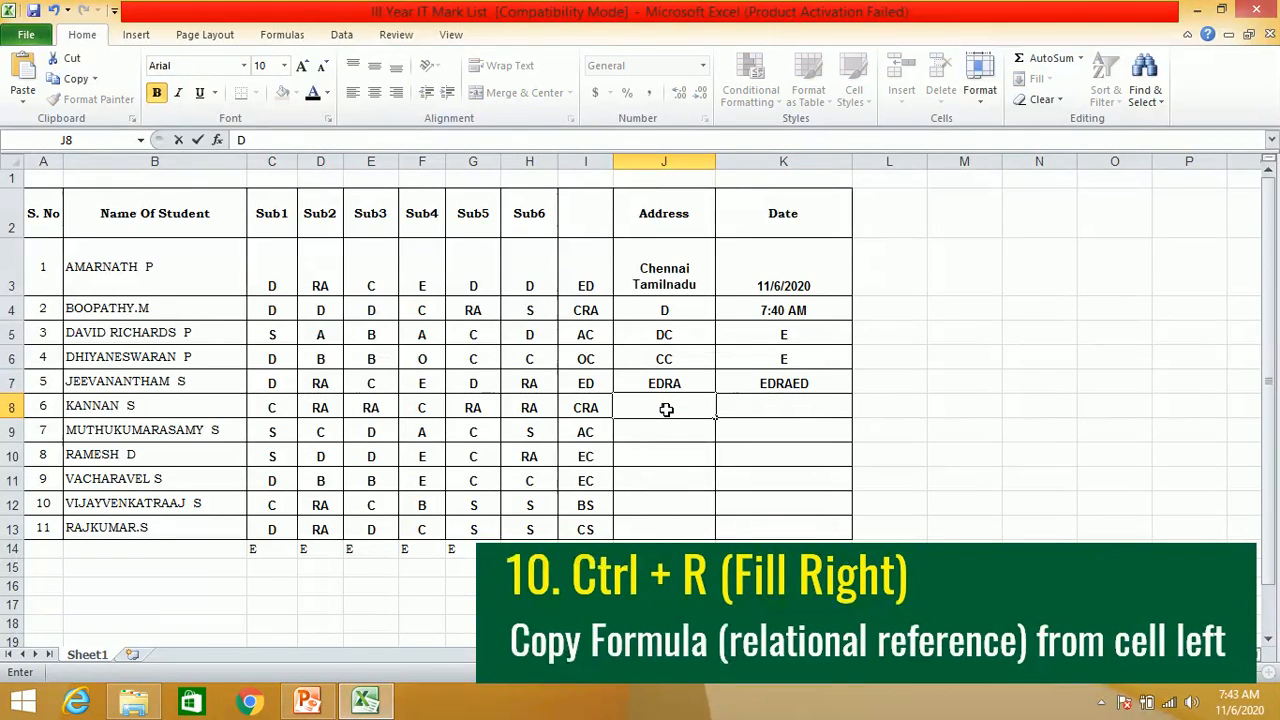
key(Tab)
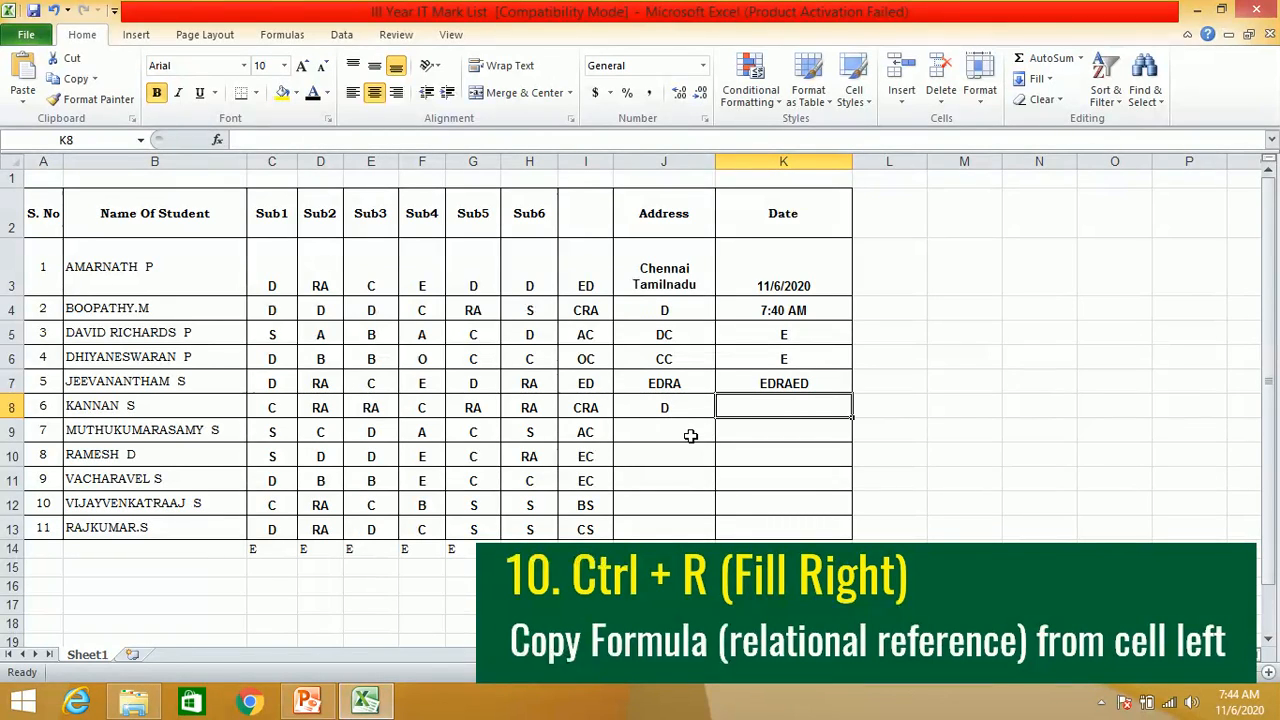
key(ctrl+r)
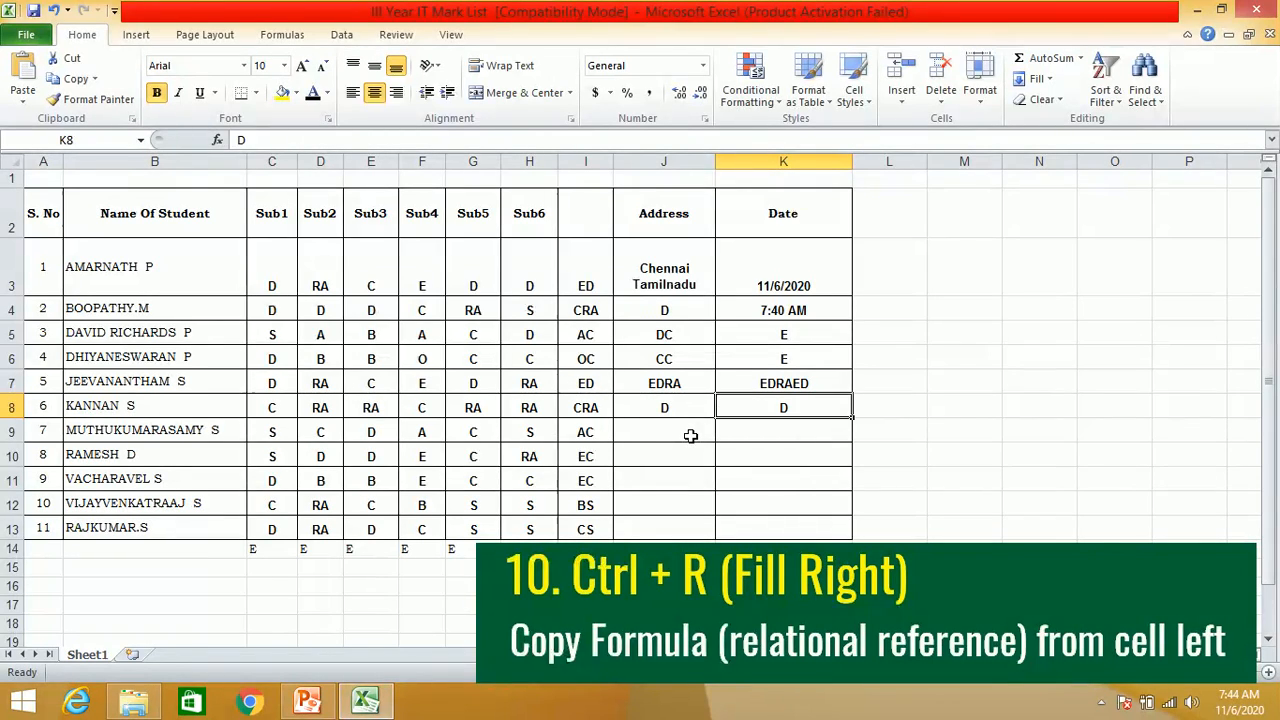